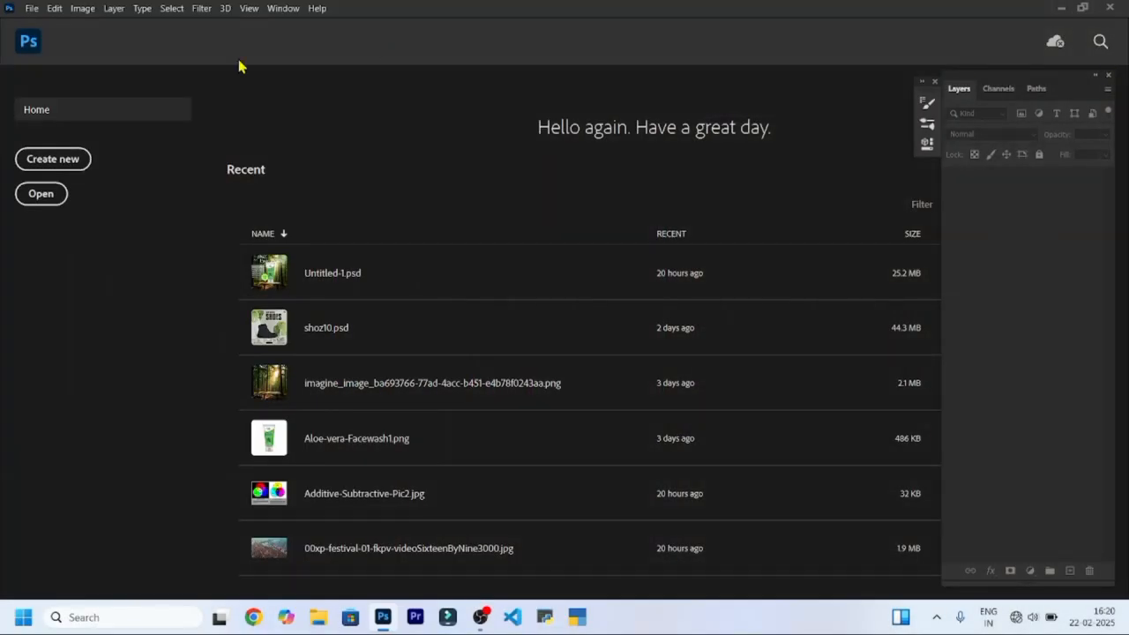
# Create a 1080 × 1080 px document at 72 ppi and draw a rectangle about 230 × 250 px in the canvas's upper-left area.
pyautogui.click(45, 164)
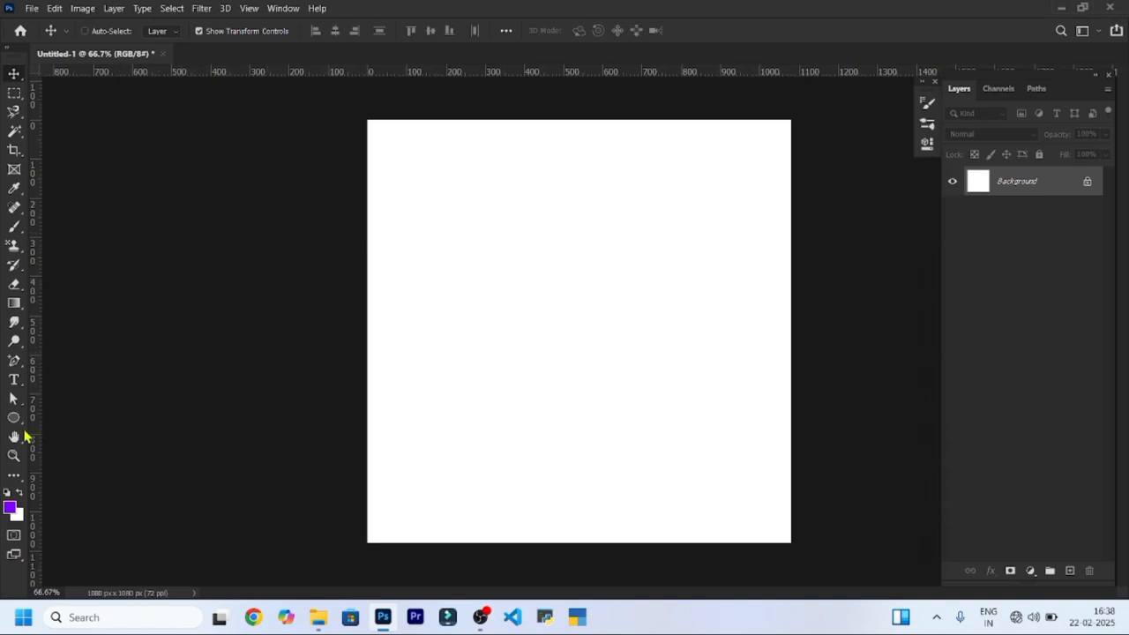
pyautogui.click(13, 420)
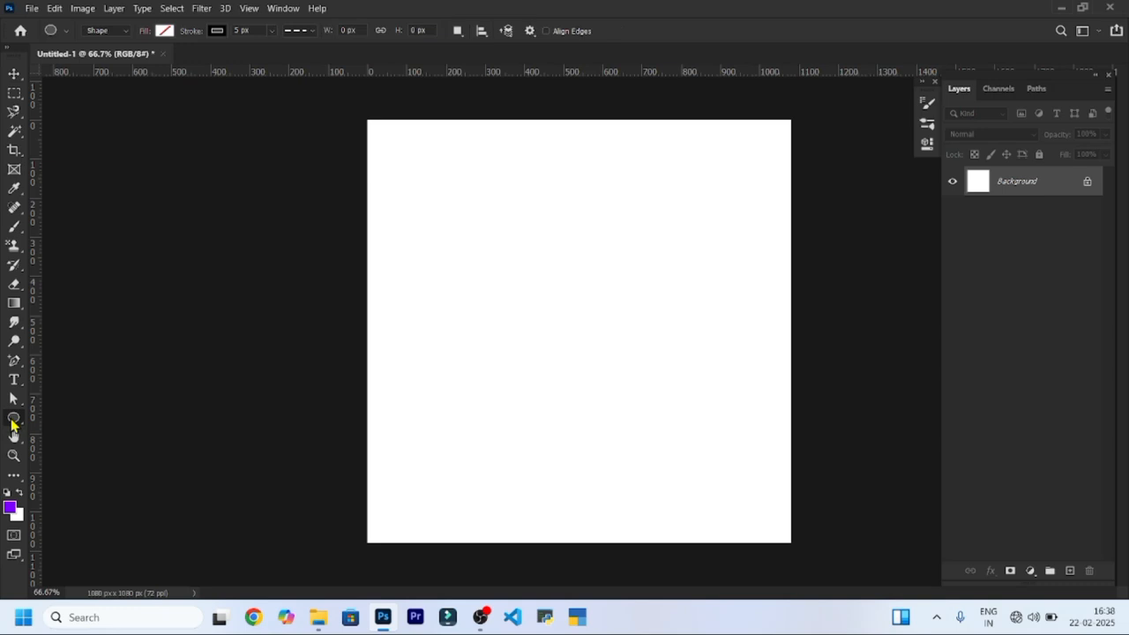
pyautogui.rightClick(14, 420)
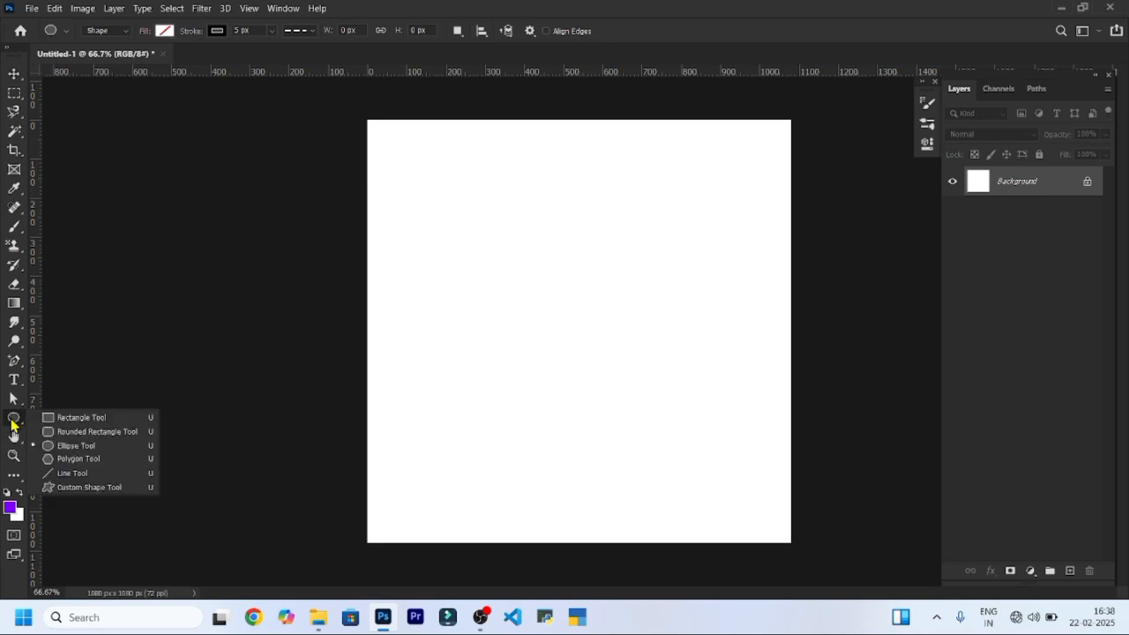
pyautogui.click(103, 420)
pyautogui.moveTo(414, 225); pyautogui.dragTo(504, 319)
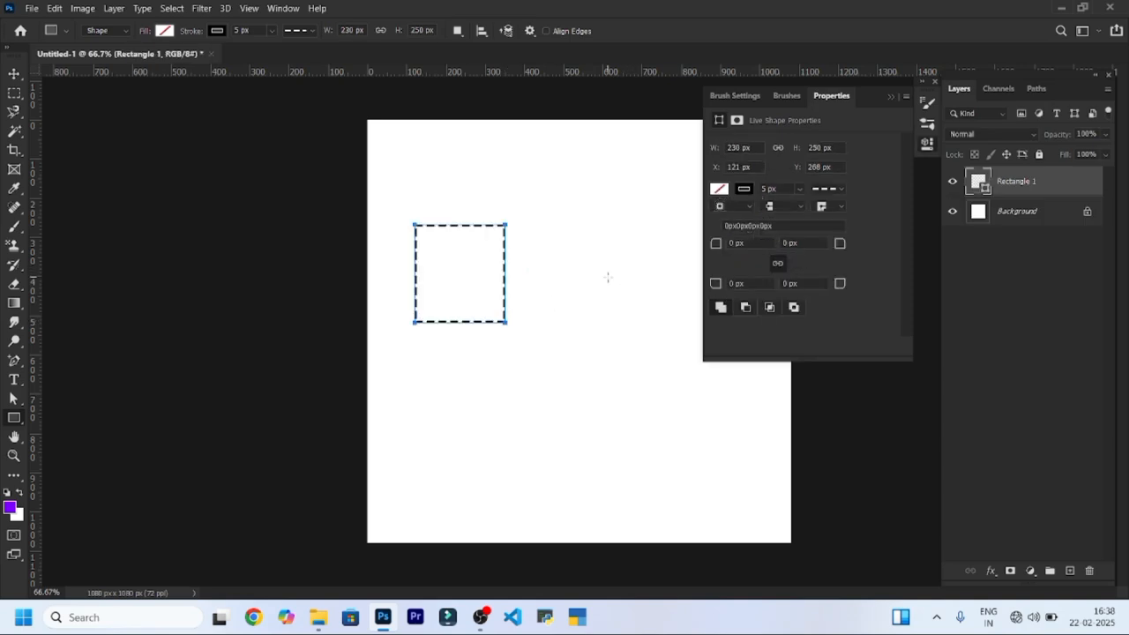
# Fill the rectangle with the recently used purple color and switch to the Move tool.
pyautogui.click(719, 190)
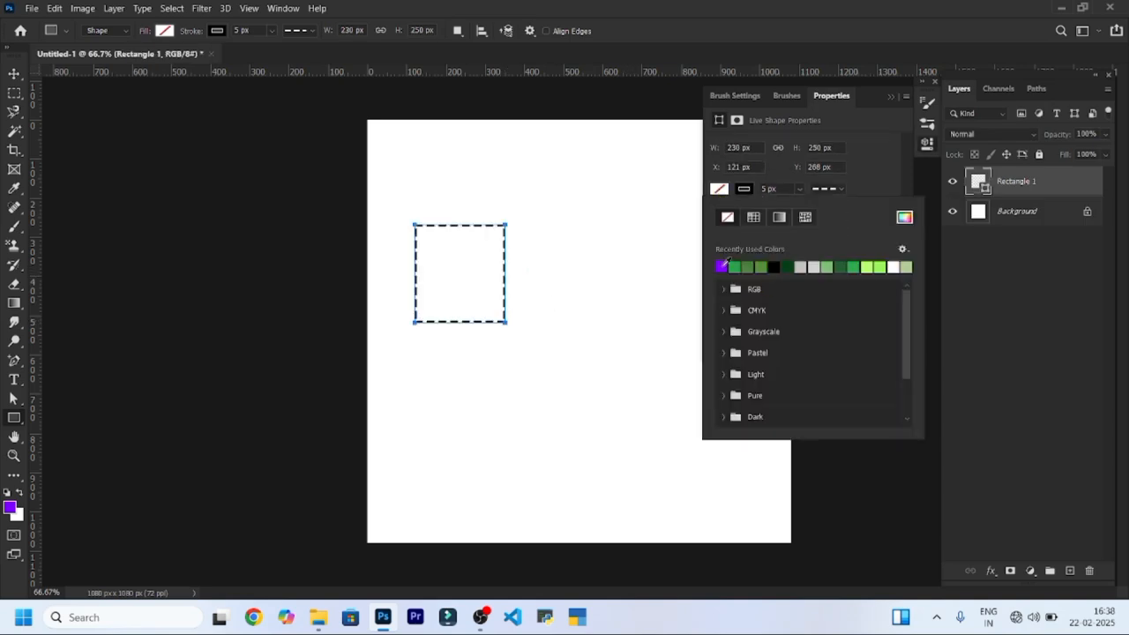
pyautogui.click(721, 265)
pyautogui.press('v')
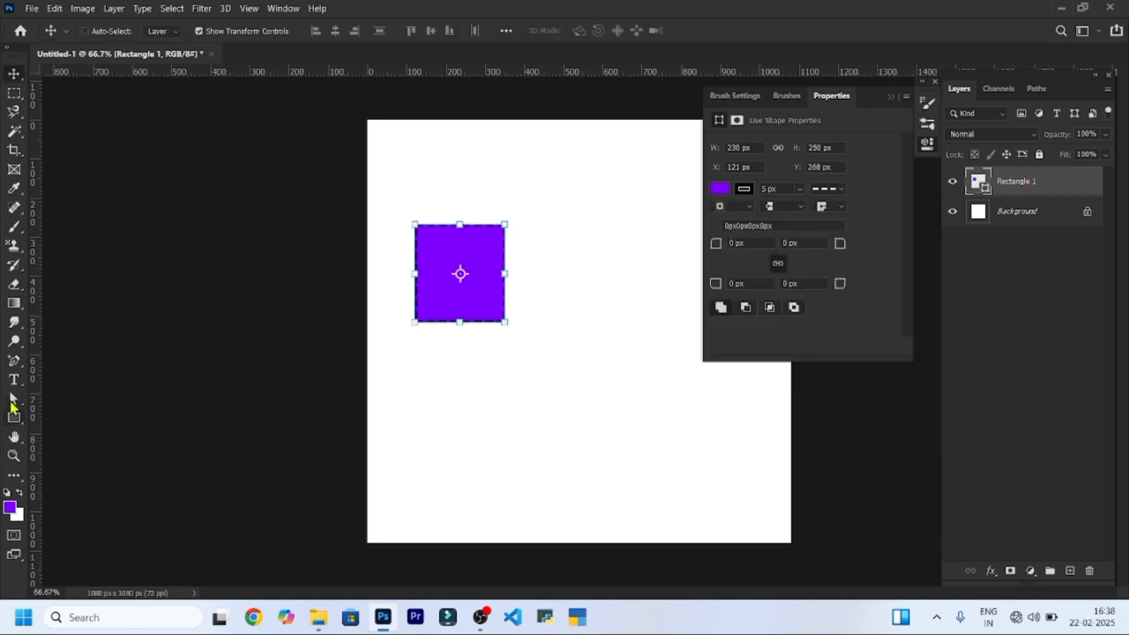
# Draw a second rectangle about 266 × 277 px below and to the right of the purple one, and fill it with green.
pyautogui.click(13, 419)
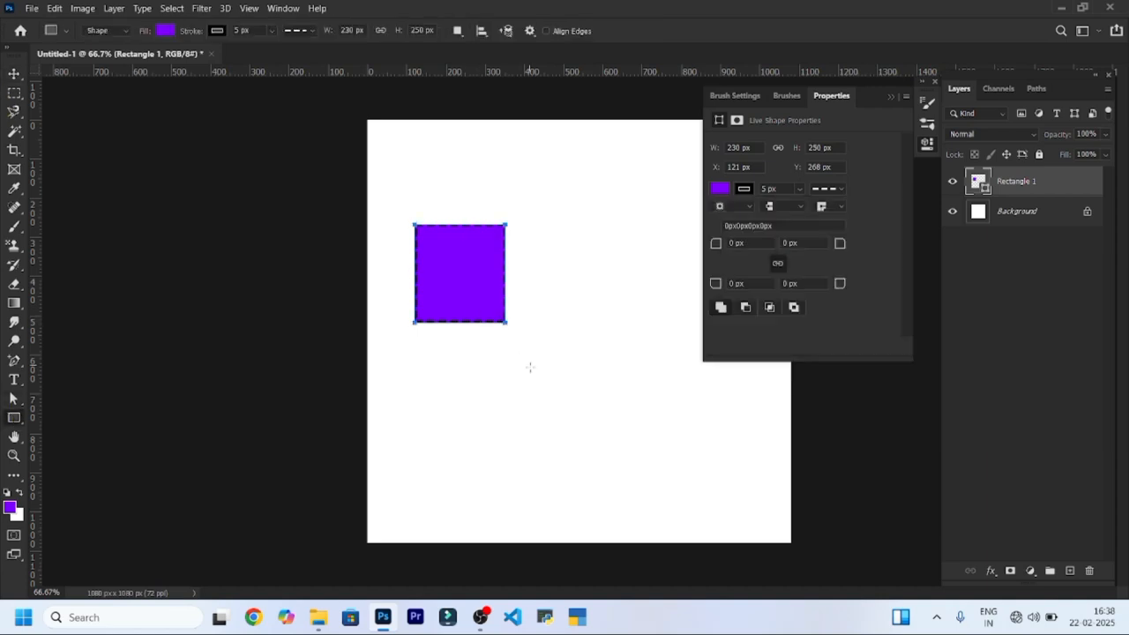
pyautogui.moveTo(532, 371); pyautogui.dragTo(638, 477)
pyautogui.click(720, 190)
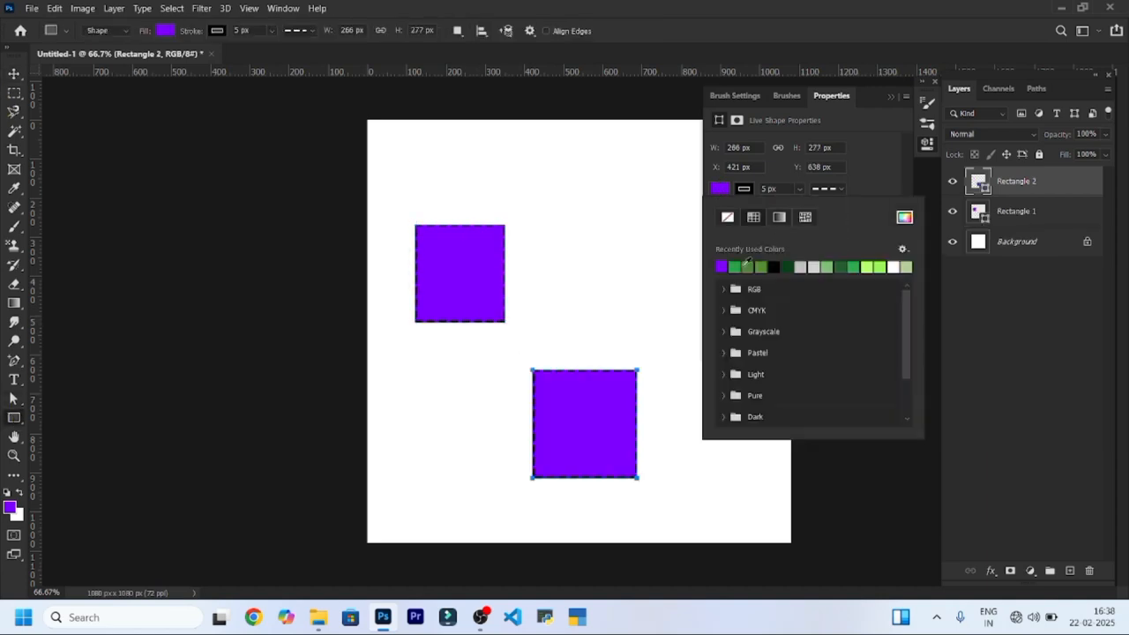
pyautogui.click(735, 266)
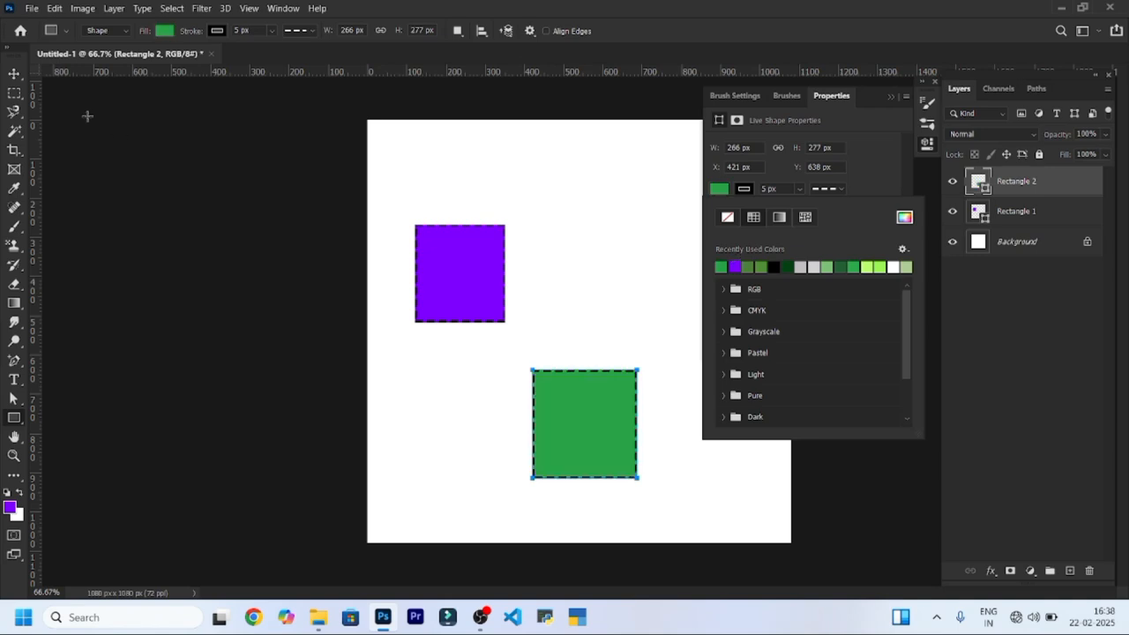
# Try to move the purple rectangle with the Move tool while the green rectangle's layer is active and Auto-Select is off.
pyautogui.click(13, 75)
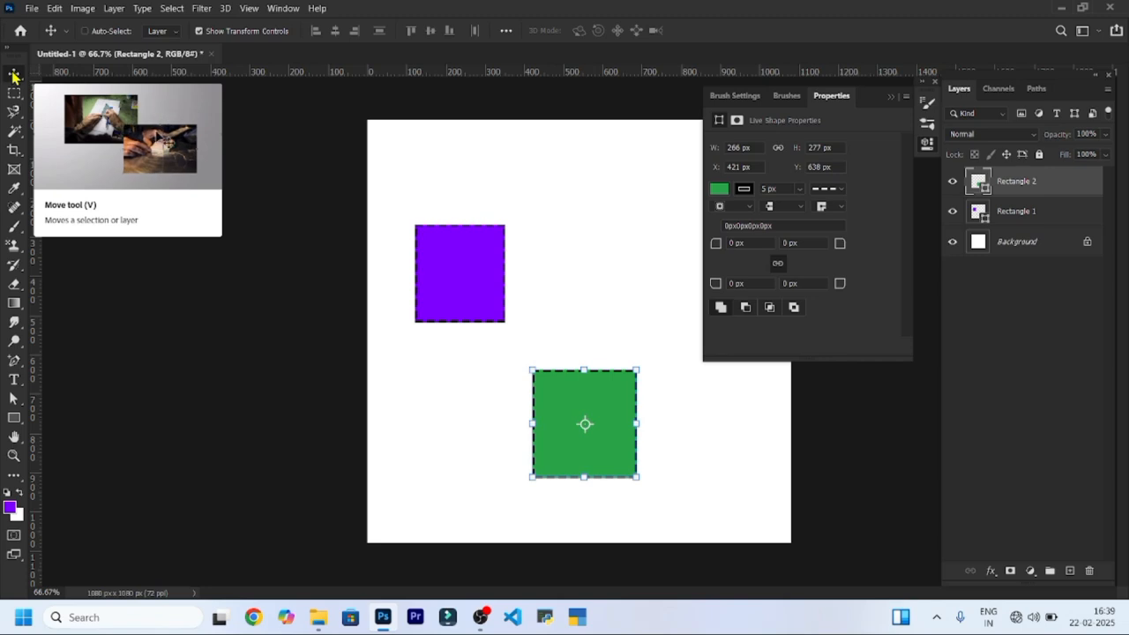
pyautogui.click(14, 75)
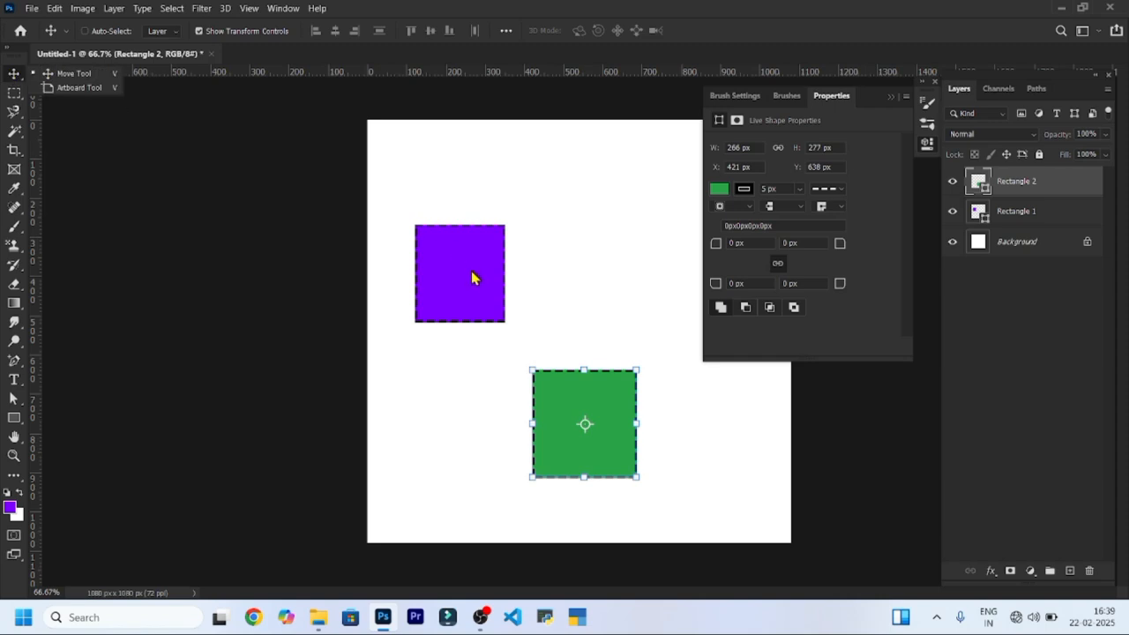
pyautogui.click(485, 285)
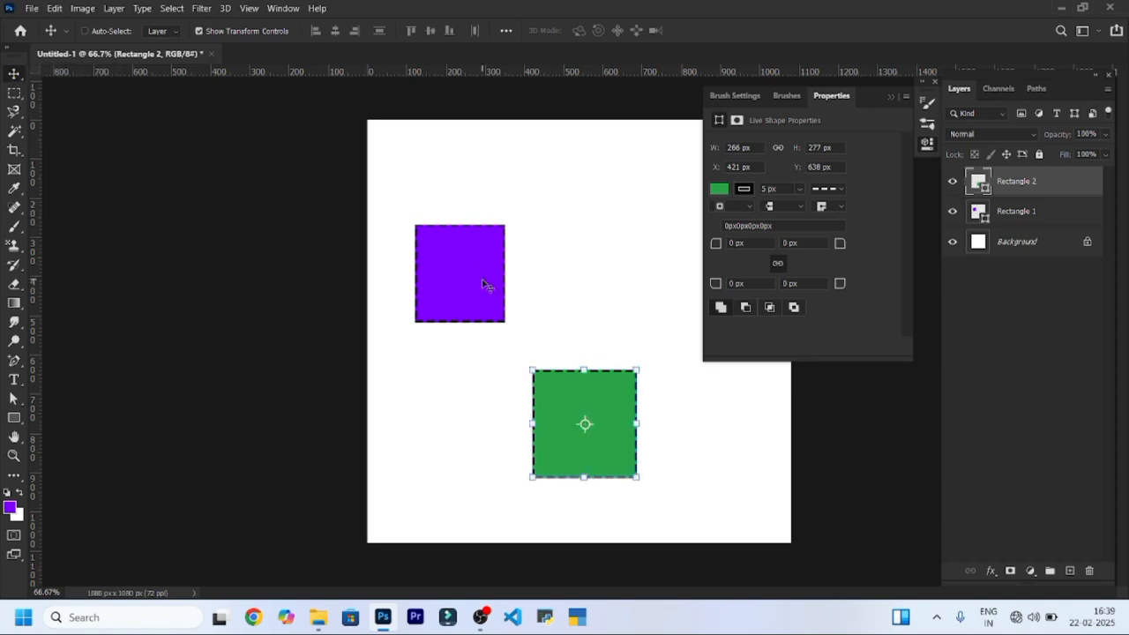
pyautogui.moveTo(485, 285); pyautogui.dragTo(546, 309)
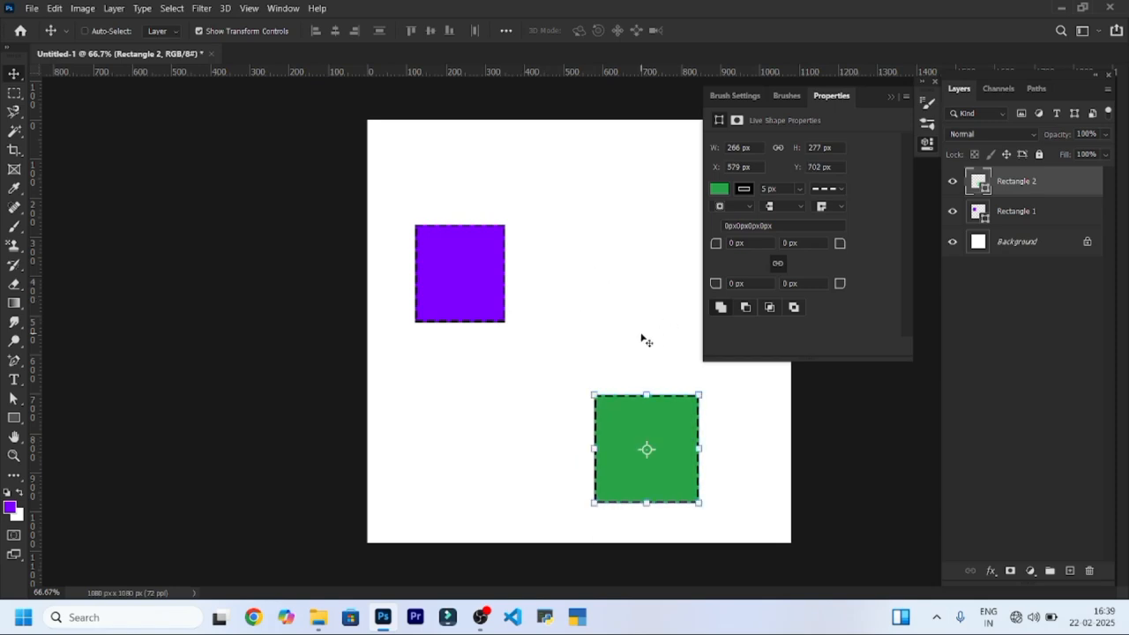
# Make the Rectangle 1 layer active and move the purple rectangle to about X 199 px, Y 98 px near the canvas's upper edge.
pyautogui.click(1028, 220)
pyautogui.moveTo(492, 258); pyautogui.dragTo(529, 285)
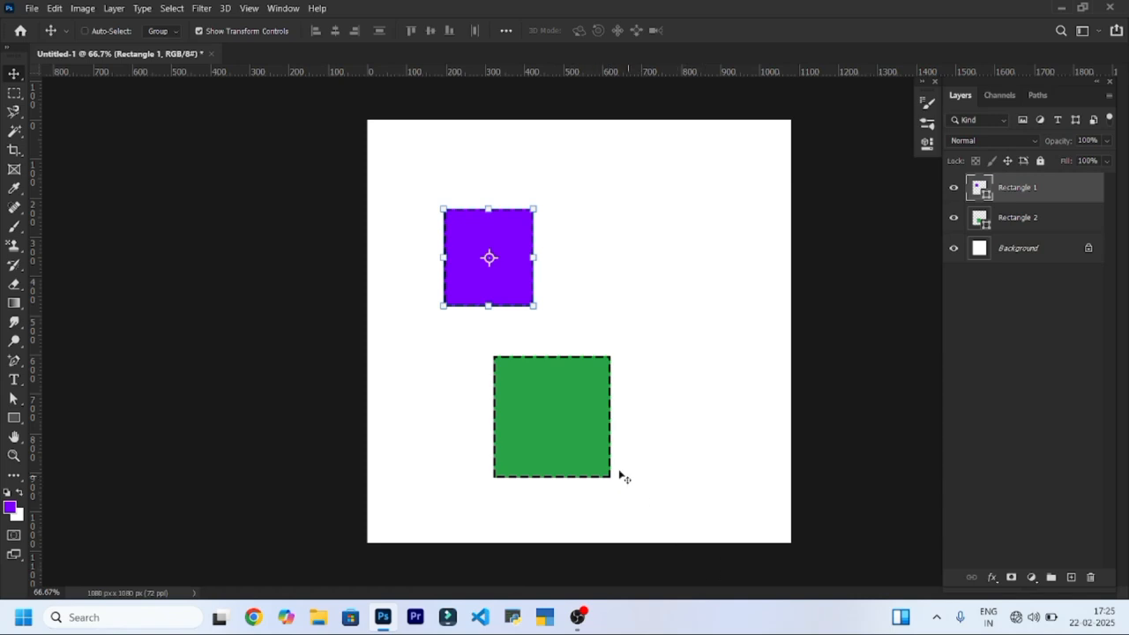
pyautogui.click(588, 451)
pyautogui.moveTo(588, 451); pyautogui.dragTo(590, 402)
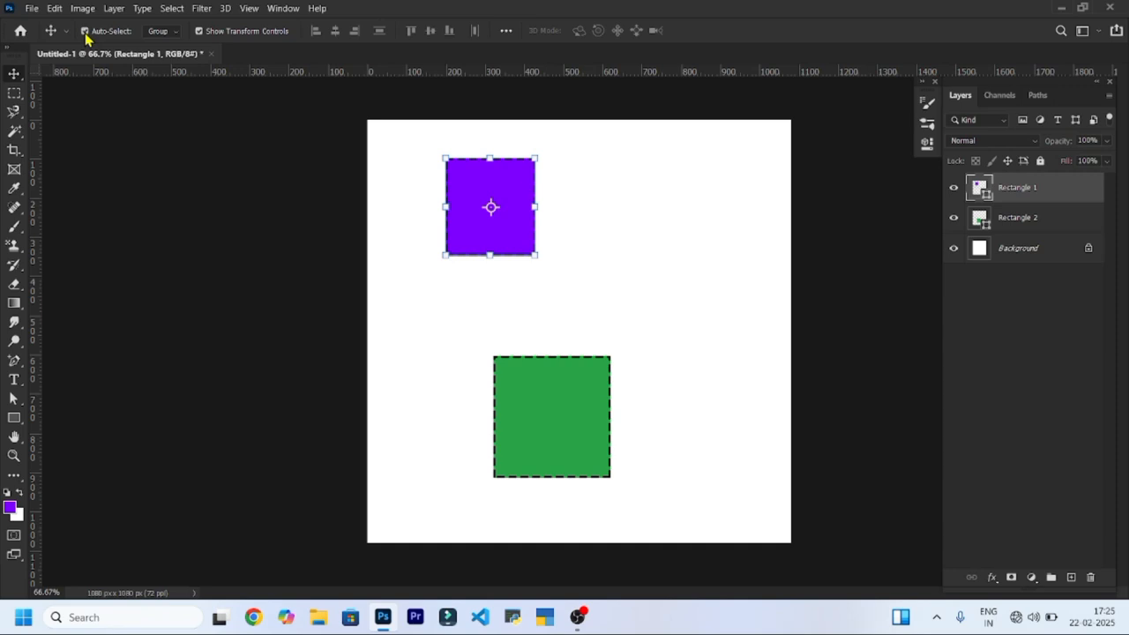
# Set the Move tool's Auto-Select target to Layer and select the green rectangle on the canvas.
pyautogui.click(166, 33)
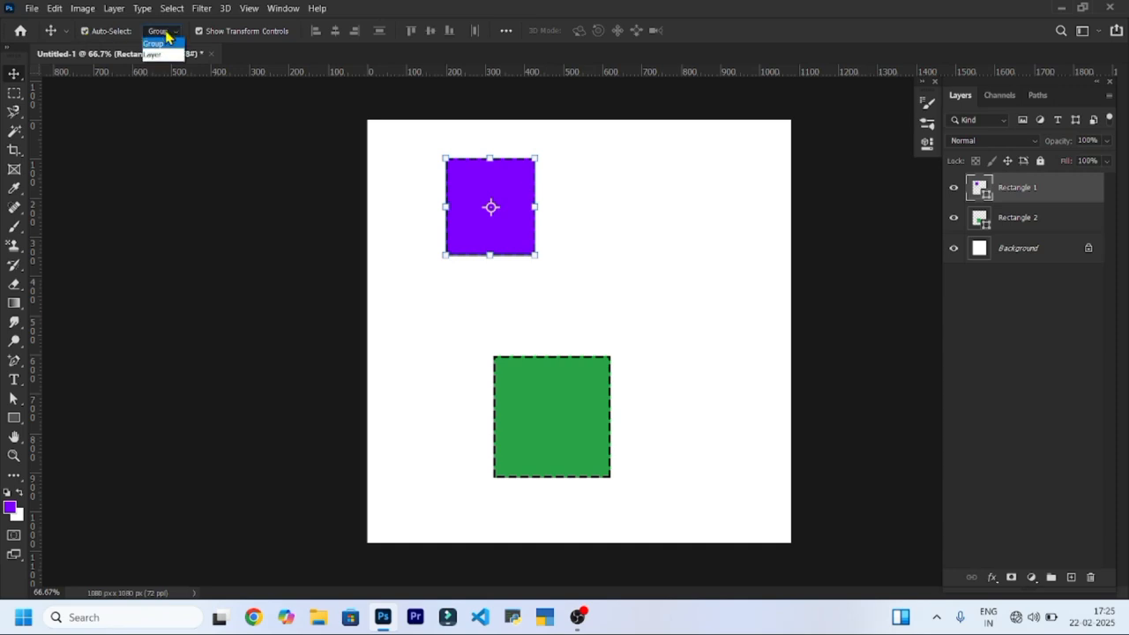
pyautogui.click(154, 56)
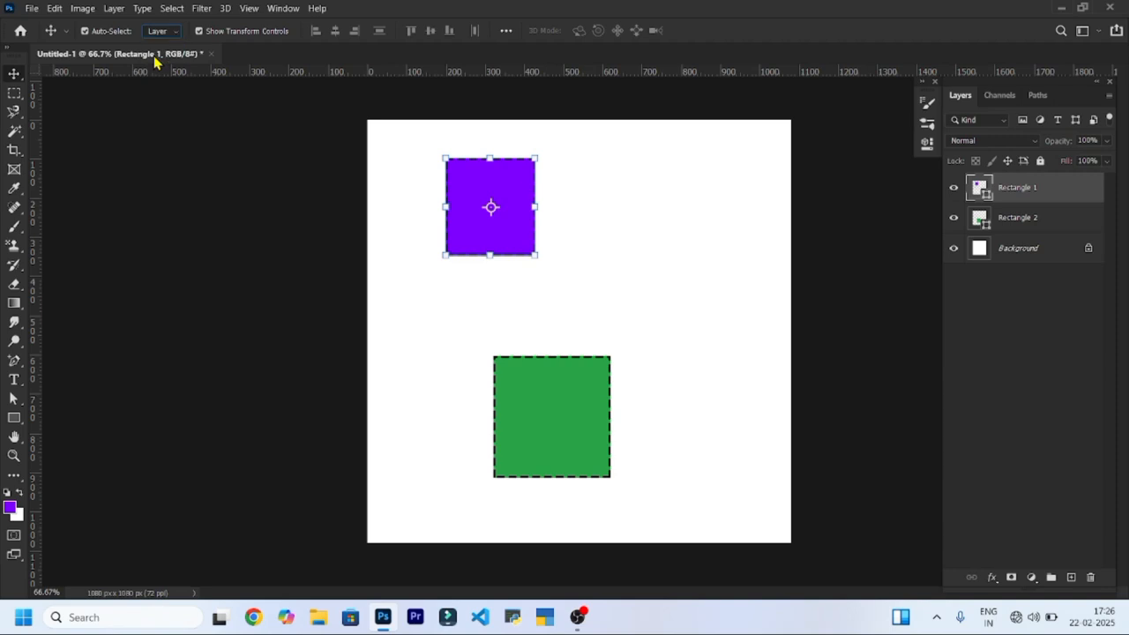
pyautogui.click(589, 401)
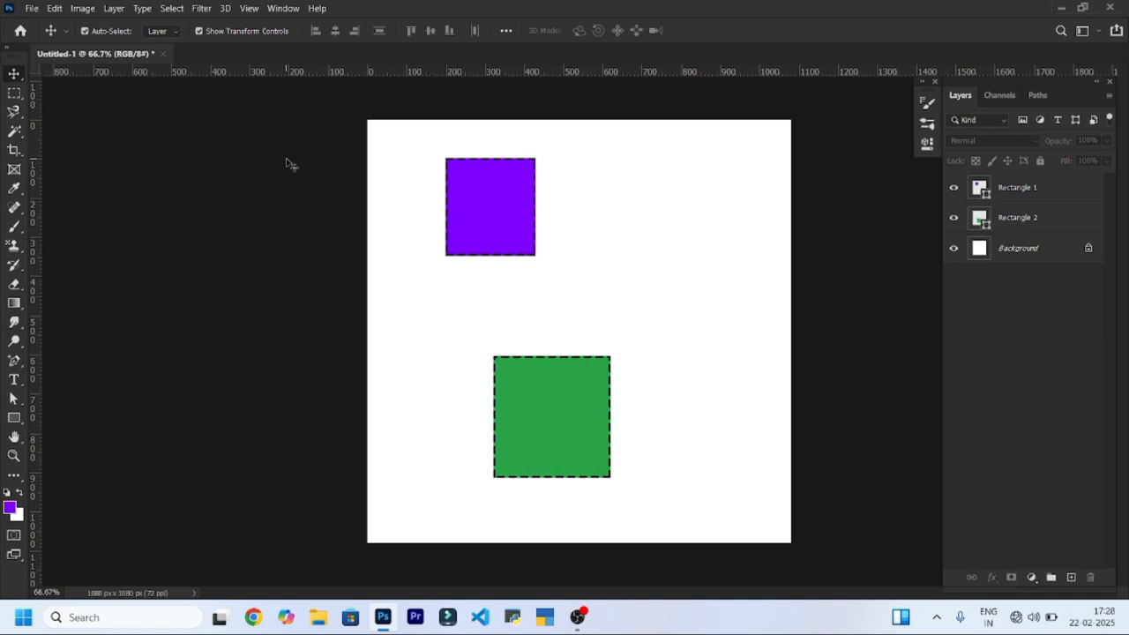
# Set the Auto-Select target to Group and draw a third rectangle about 237 × 201 px to the right of the purple one.
pyautogui.click(172, 32)
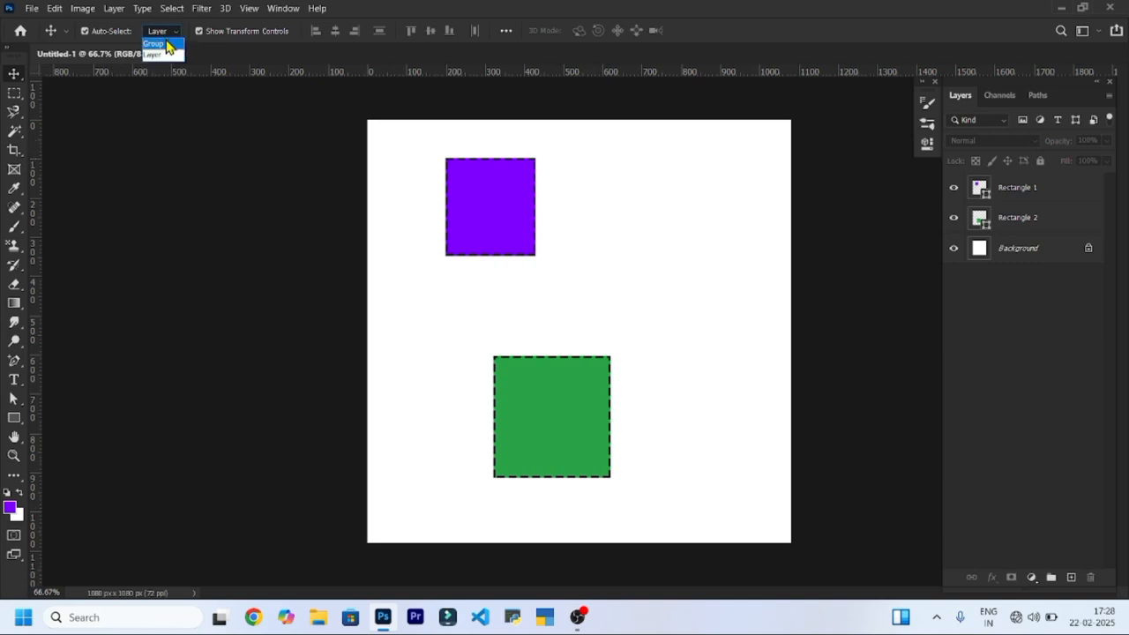
pyautogui.click(168, 44)
pyautogui.click(12, 421)
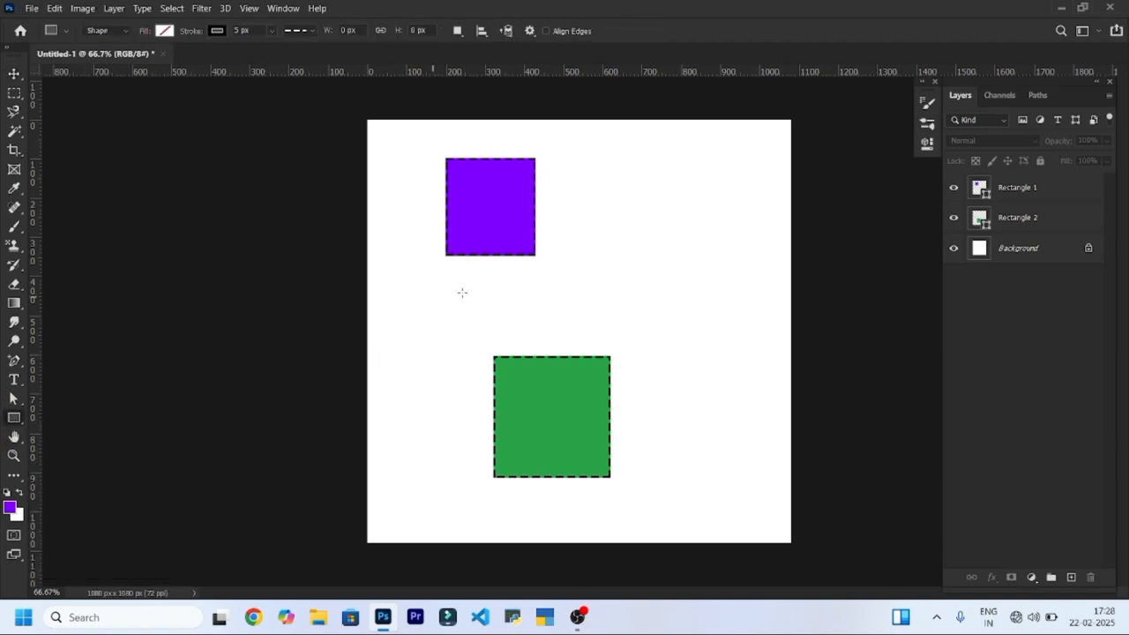
pyautogui.moveTo(600, 218); pyautogui.dragTo(693, 295)
# Fill the third rectangle with a custom pinkish-red color.
pyautogui.click(719, 188)
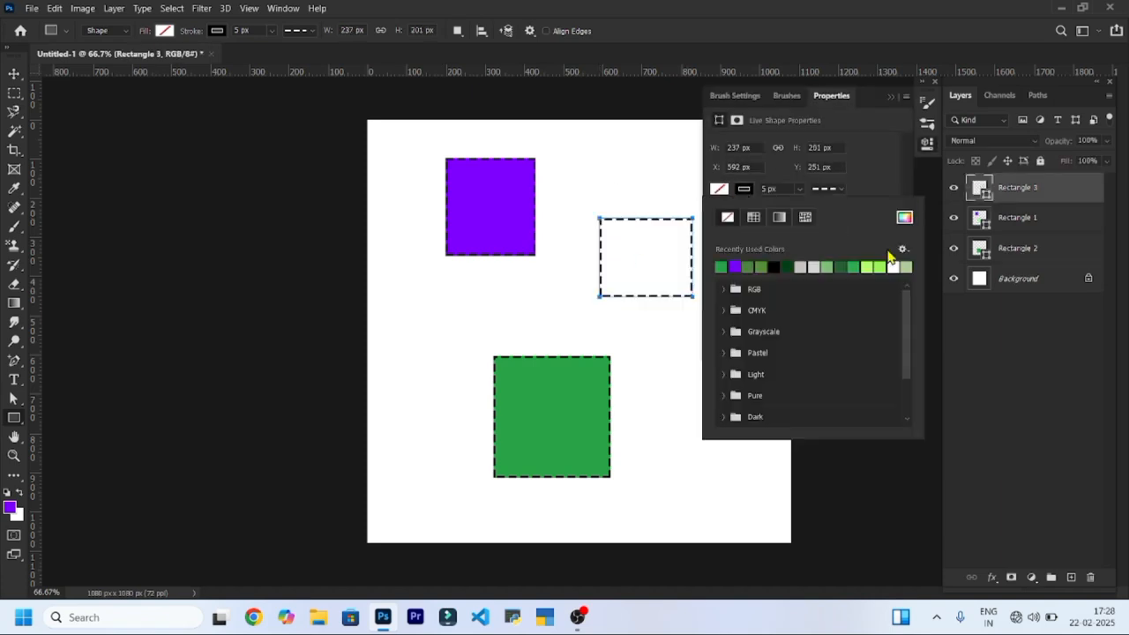
pyautogui.click(904, 217)
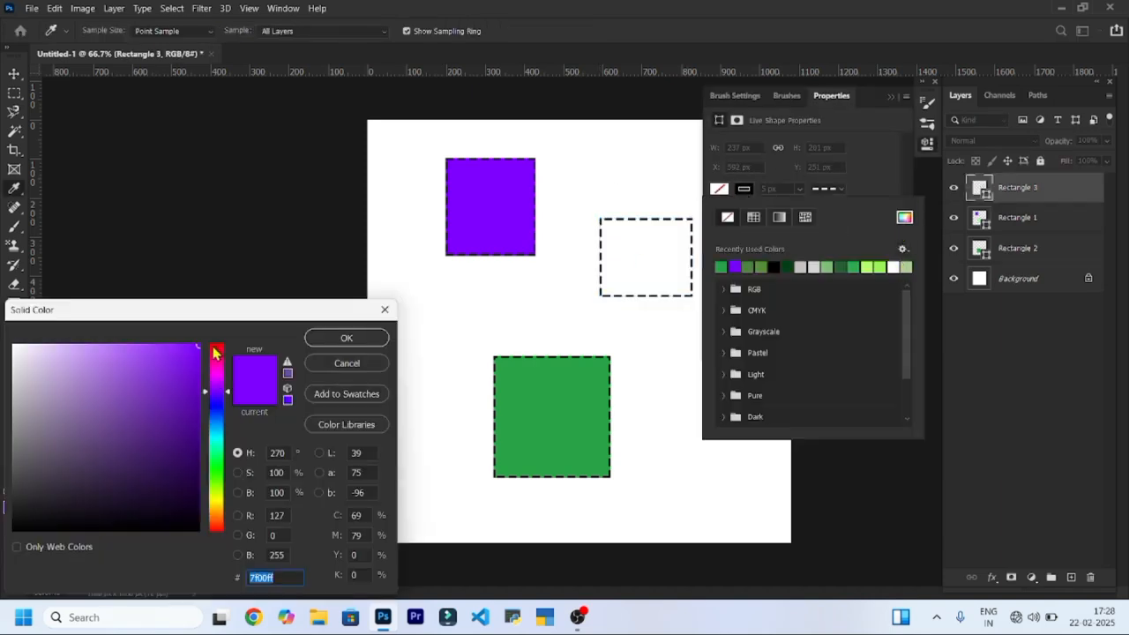
pyautogui.click(213, 353)
pyautogui.click(376, 338)
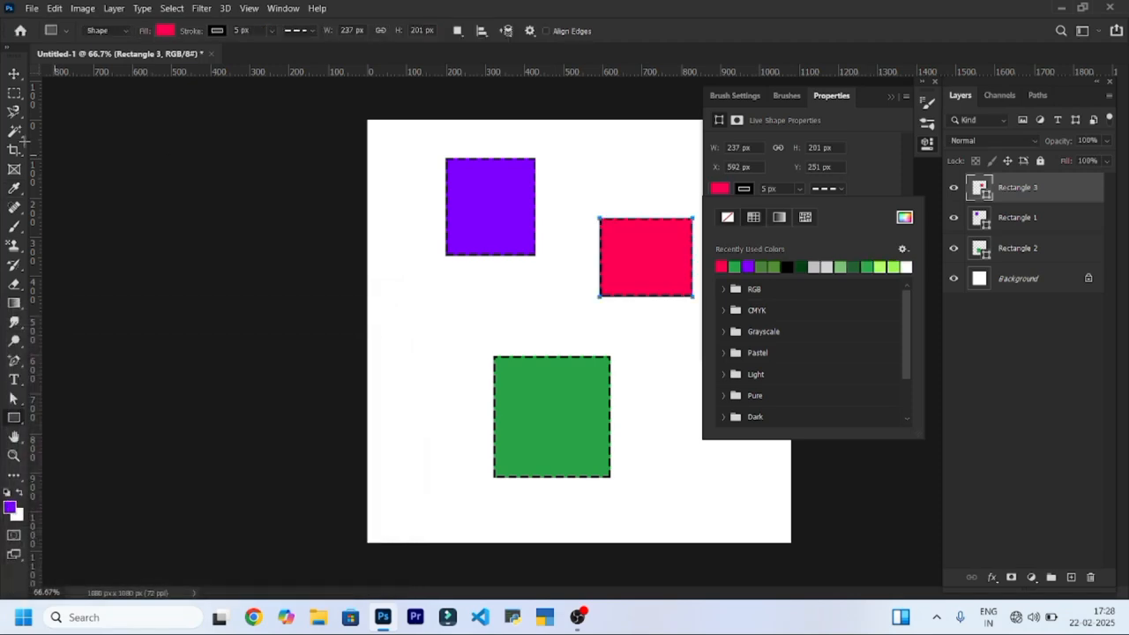
# Duplicate the red rectangle into the space between the purple and green ones, and fill the copy with black.
pyautogui.click(12, 75)
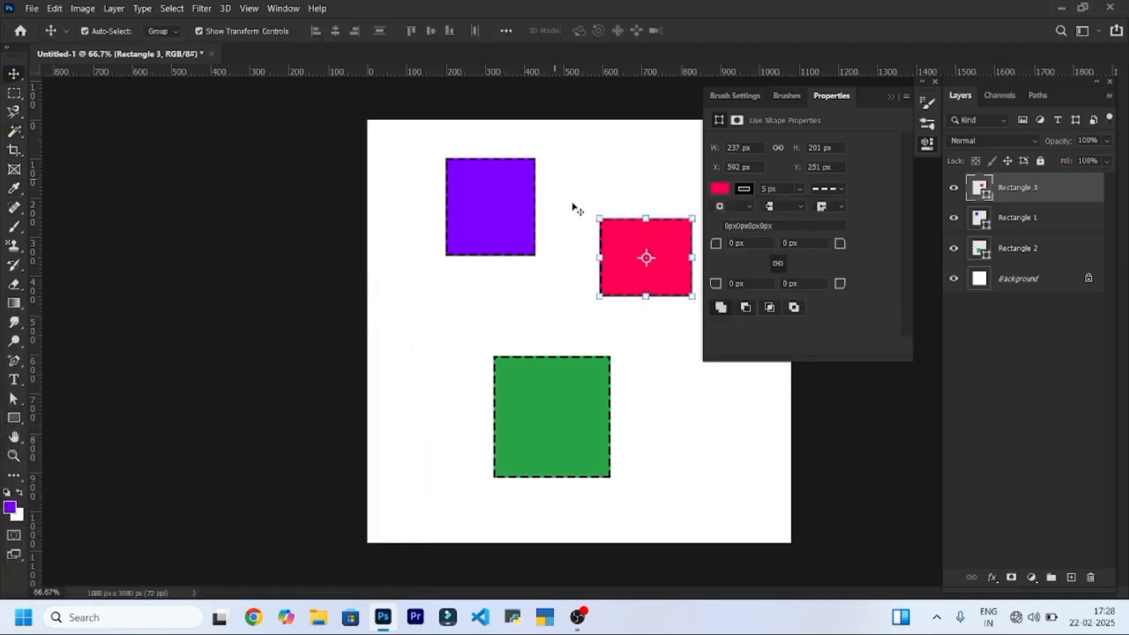
pyautogui.moveTo(613, 280); pyautogui.dragTo(480, 325)
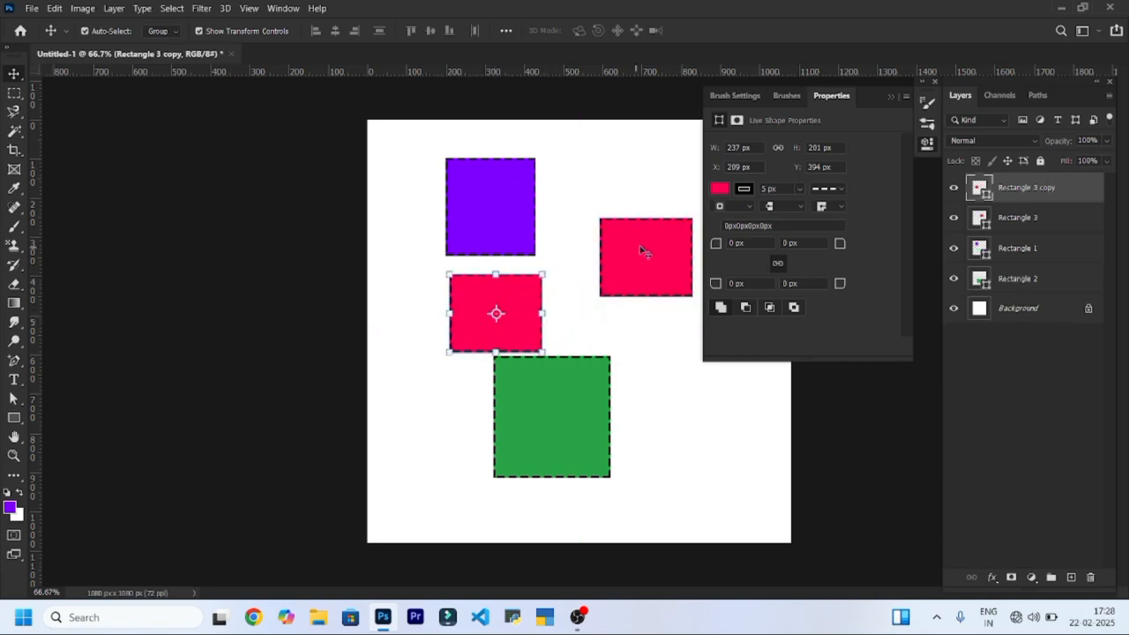
pyautogui.click(720, 191)
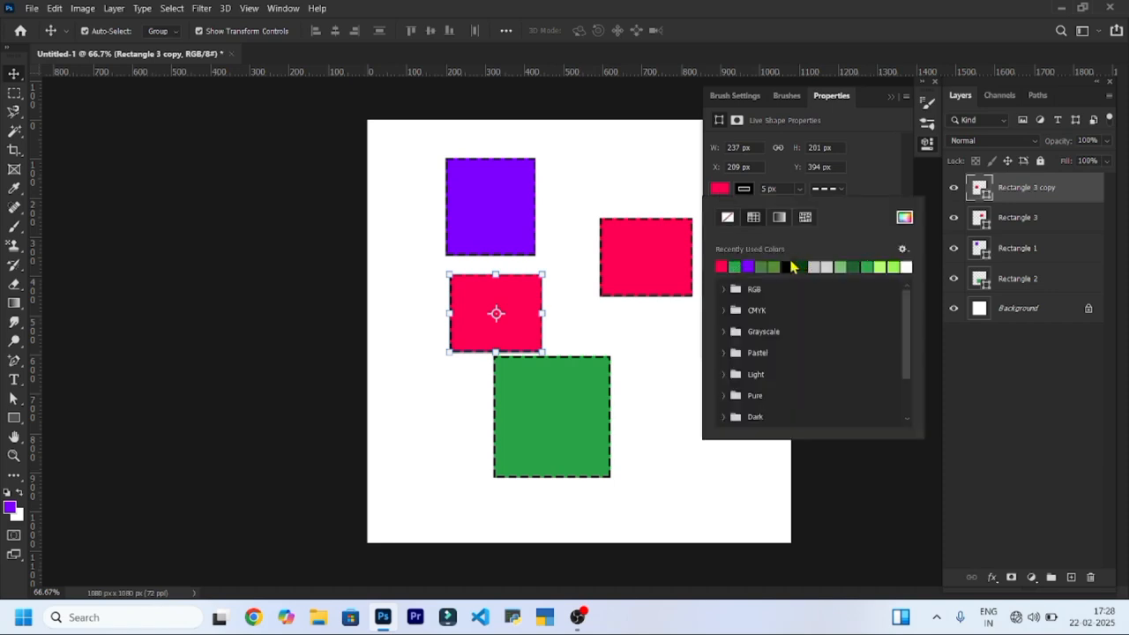
pyautogui.click(788, 266)
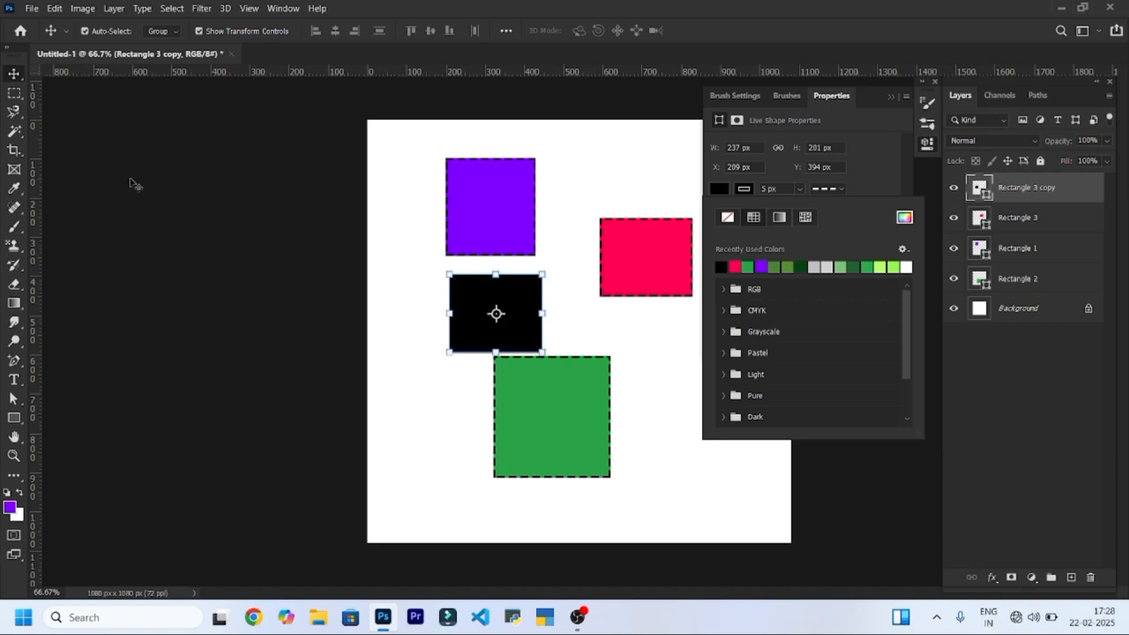
# Group the Rectangle 1 and Rectangle 2 layers, which hold the purple and green rectangles.
pyautogui.click(14, 76)
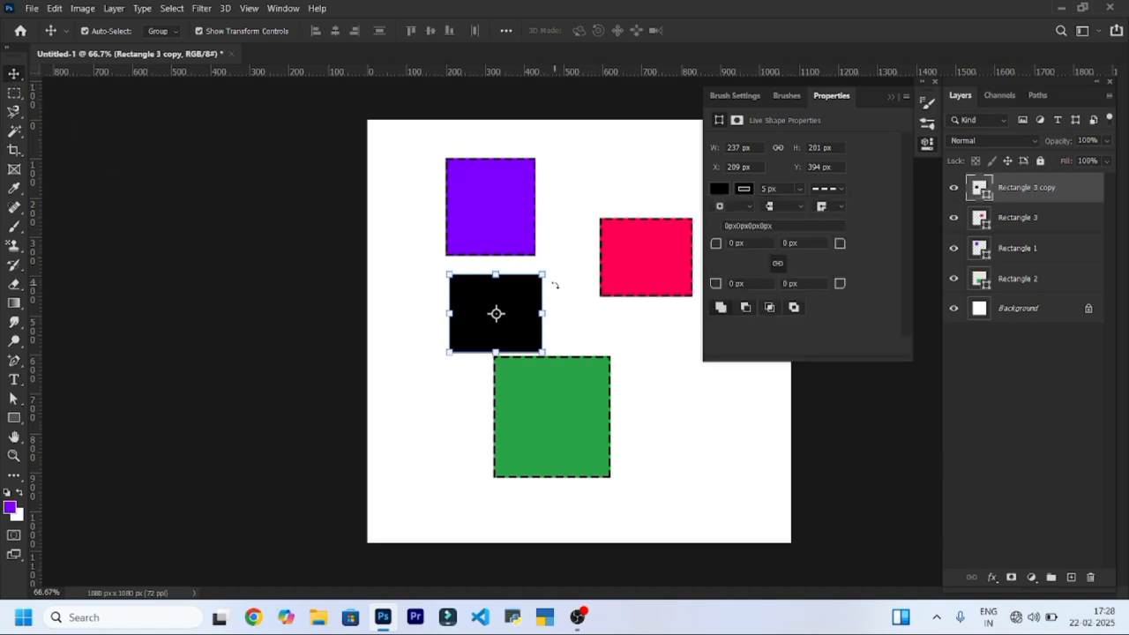
pyautogui.click(520, 209)
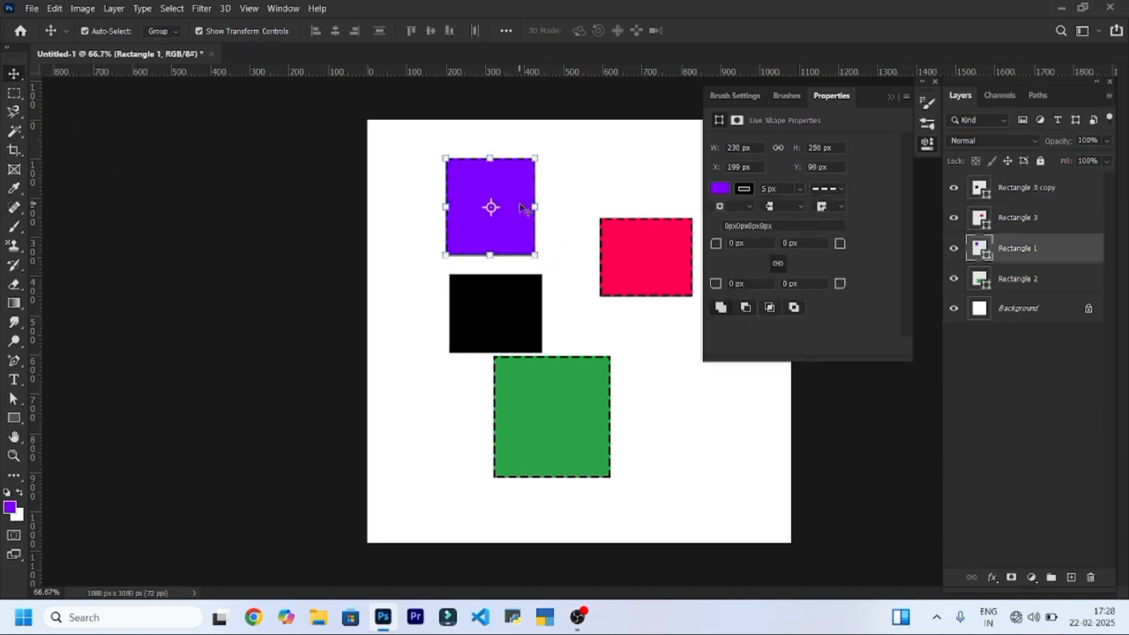
pyautogui.click(1036, 282)
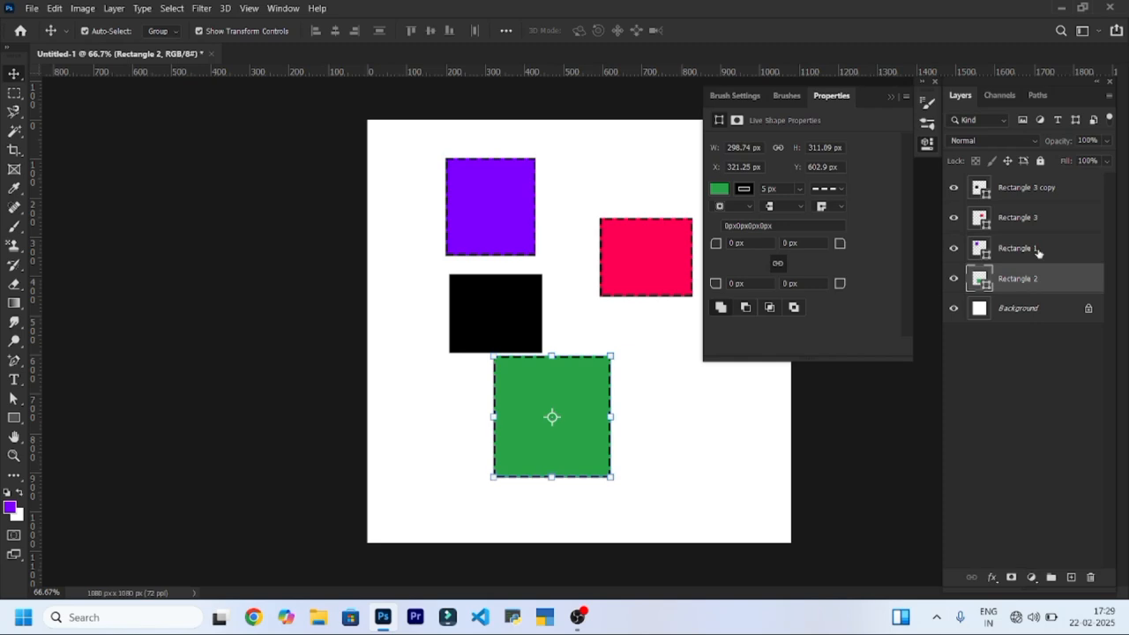
pyautogui.click(1039, 246)
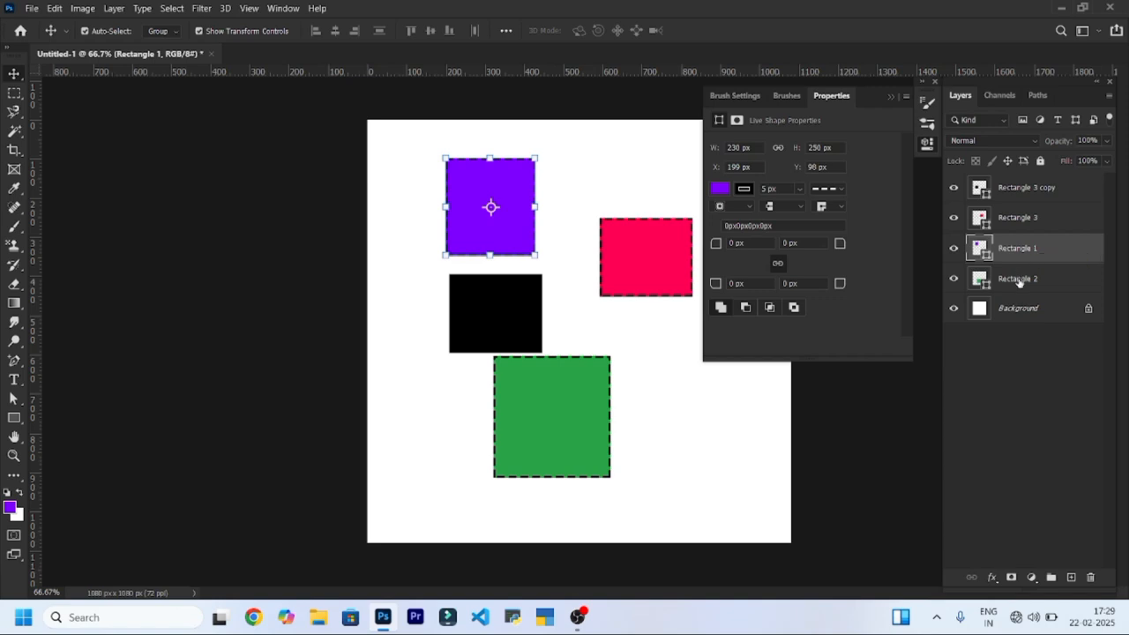
pyautogui.keyDown('shift'); pyautogui.click(1018, 281); pyautogui.keyUp('shift')
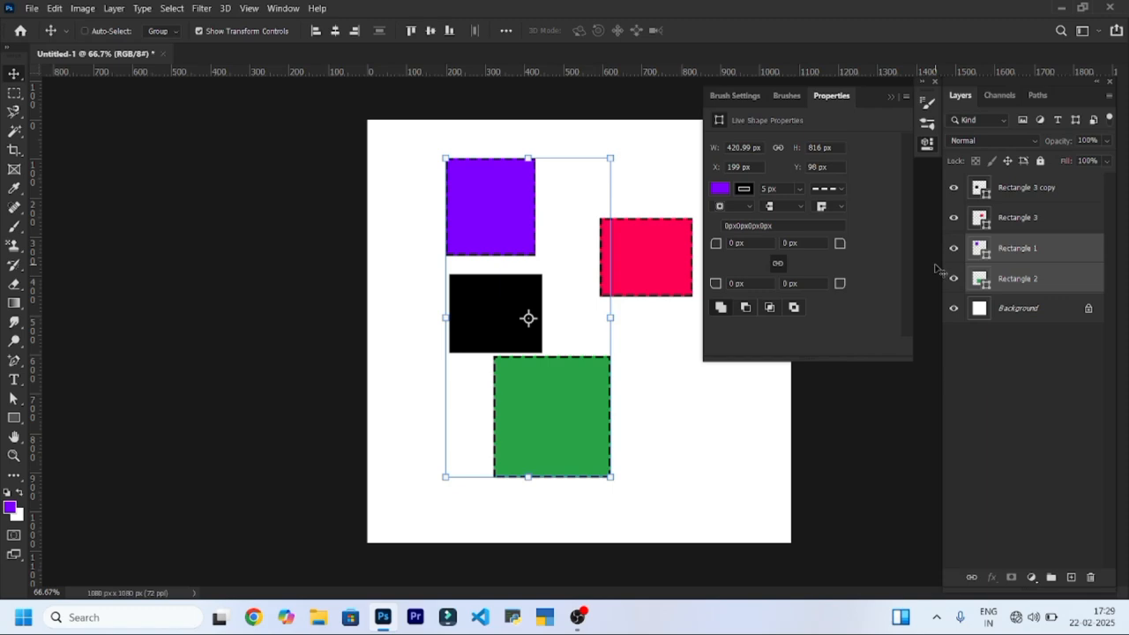
pyautogui.hotkey('ctrl', 'g')
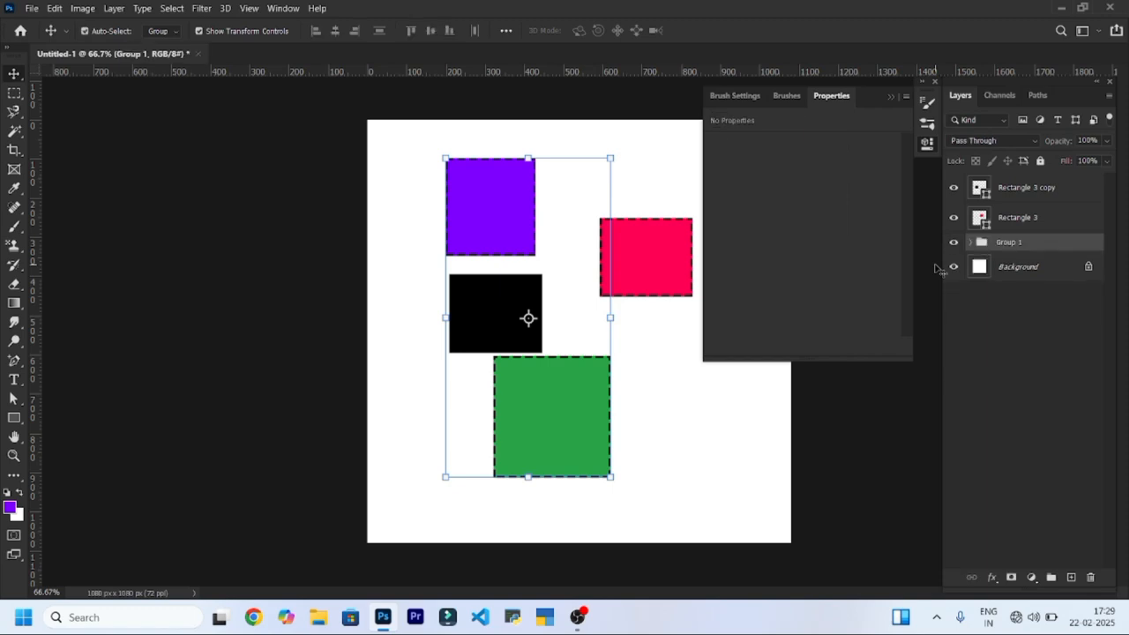
# Group the Rectangle 3 and Rectangle 3 copy layers, which hold the red and black rectangles.
pyautogui.click(1021, 217)
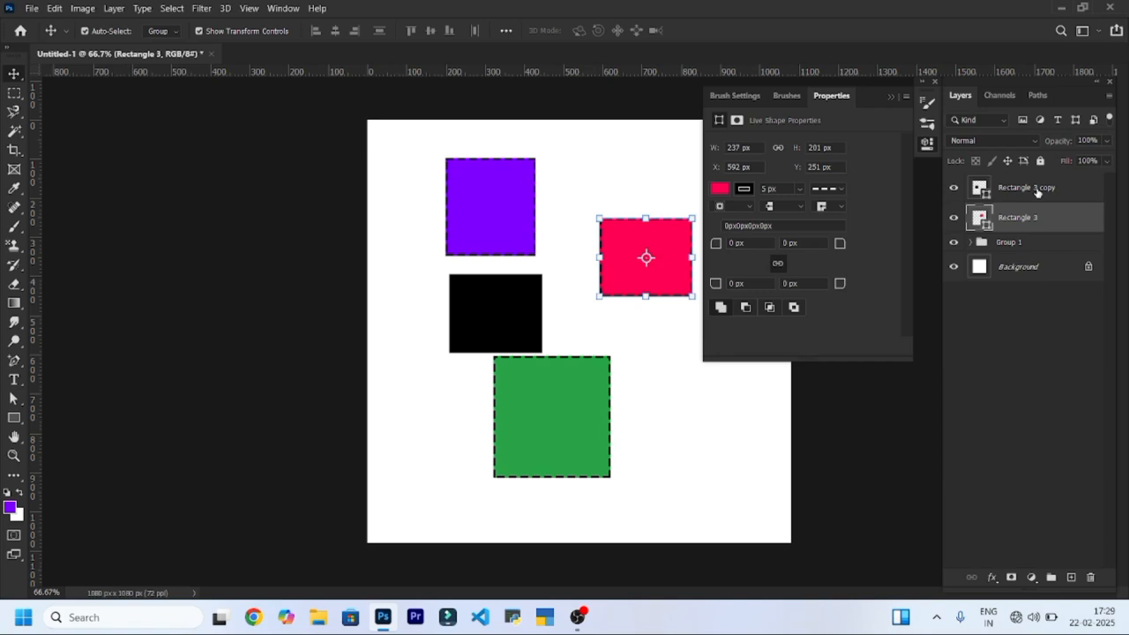
pyautogui.keyDown('shift'); pyautogui.click(1026, 188); pyautogui.keyUp('shift')
pyautogui.press('ctrl')
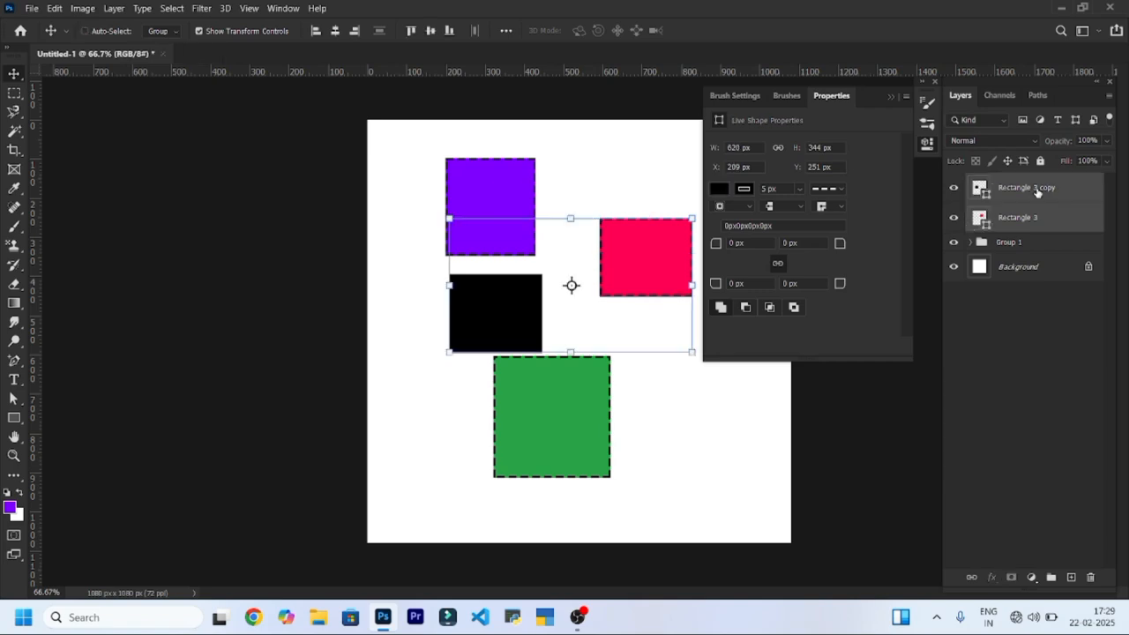
pyautogui.hotkey('ctrl', 'g')
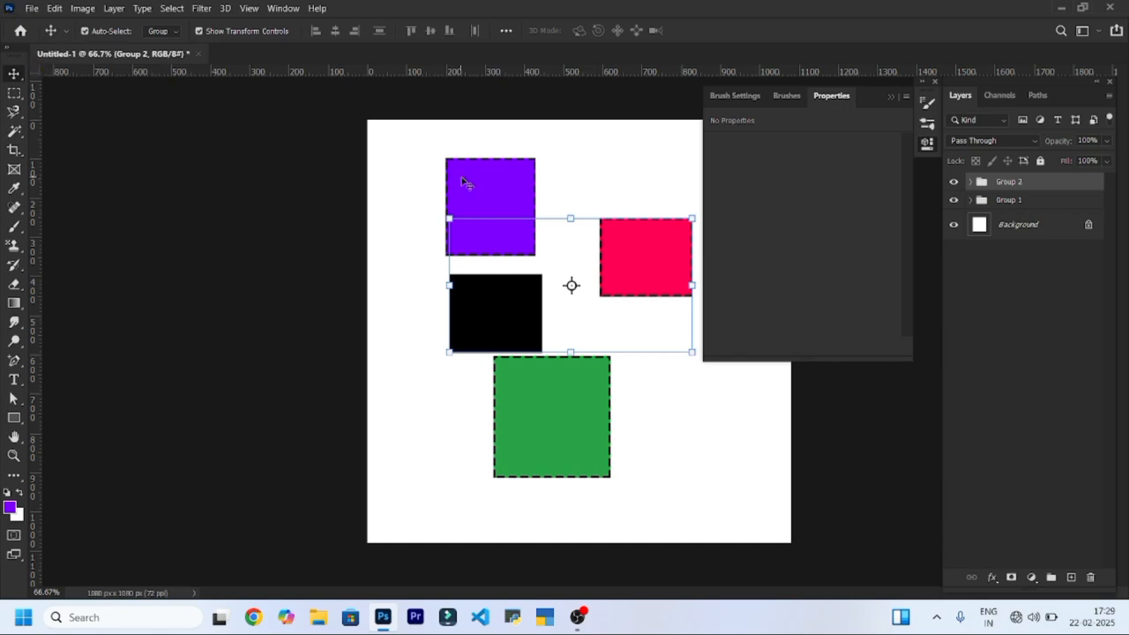
# Move the purple-and-green group down and to the left on the canvas, and the black-and-red group slightly down and to the right.
pyautogui.moveTo(462, 181)
pyautogui.mouseDown()
pyautogui.moveTo(449, 179)
pyautogui.moveTo(516, 160)
pyautogui.moveTo(433, 189)
pyautogui.moveTo(452, 185)
pyautogui.mouseUp()
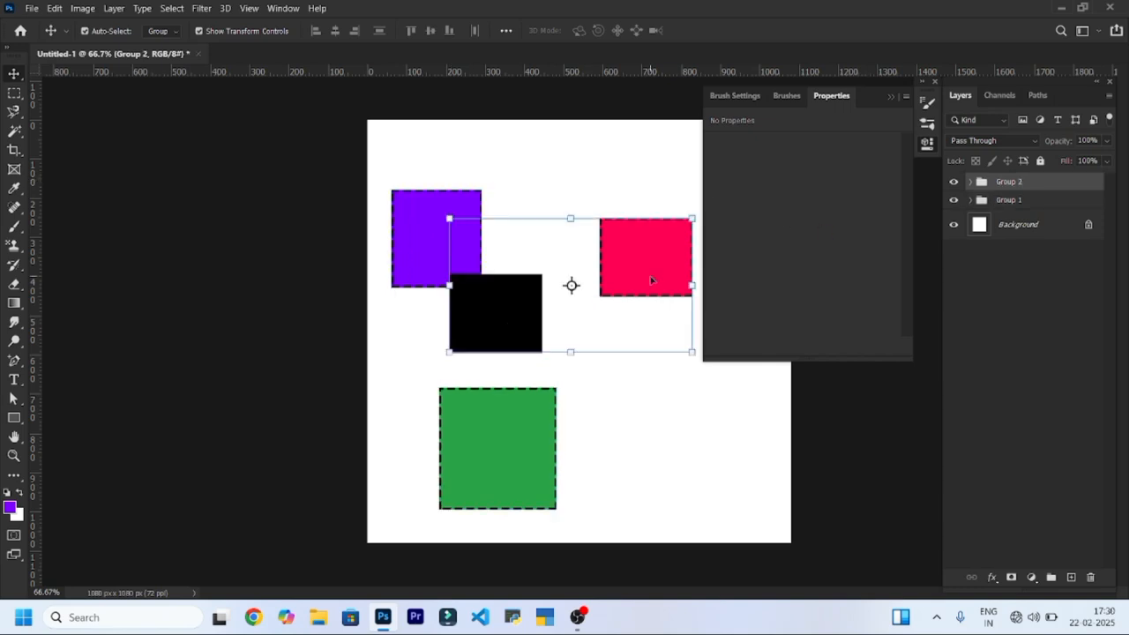
pyautogui.moveTo(650, 281); pyautogui.dragTo(706, 356)
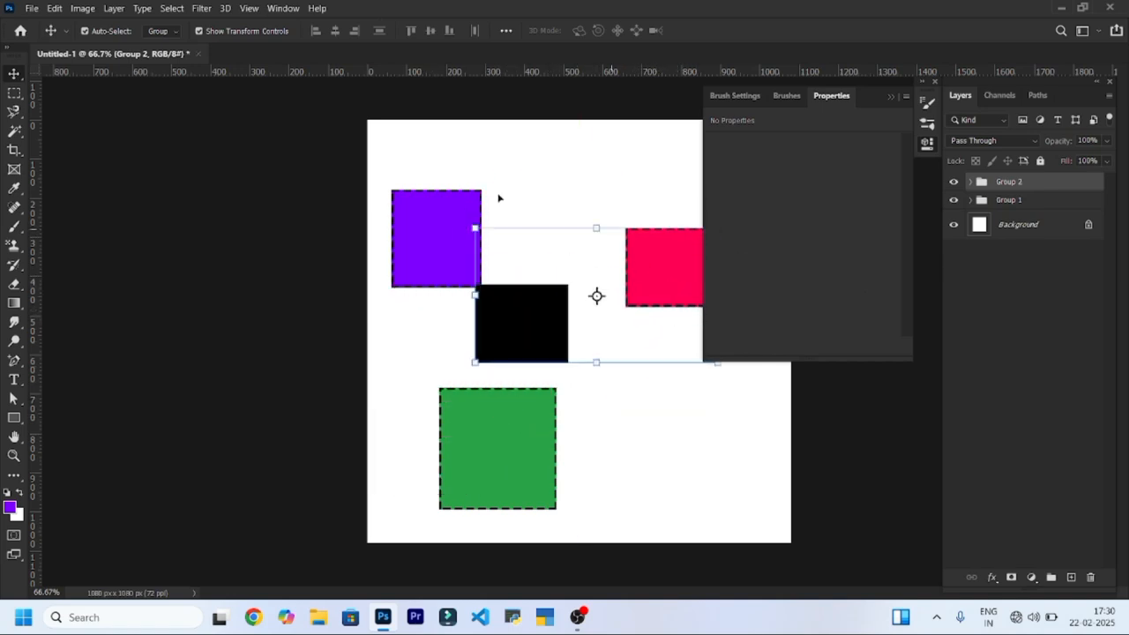
# With the Auto-Select target set to Layer, move the black rectangle beside the red one and the purple rectangle to about X 152, Y 152 px.
pyautogui.click(173, 34)
pyautogui.click(164, 55)
pyautogui.click(523, 324)
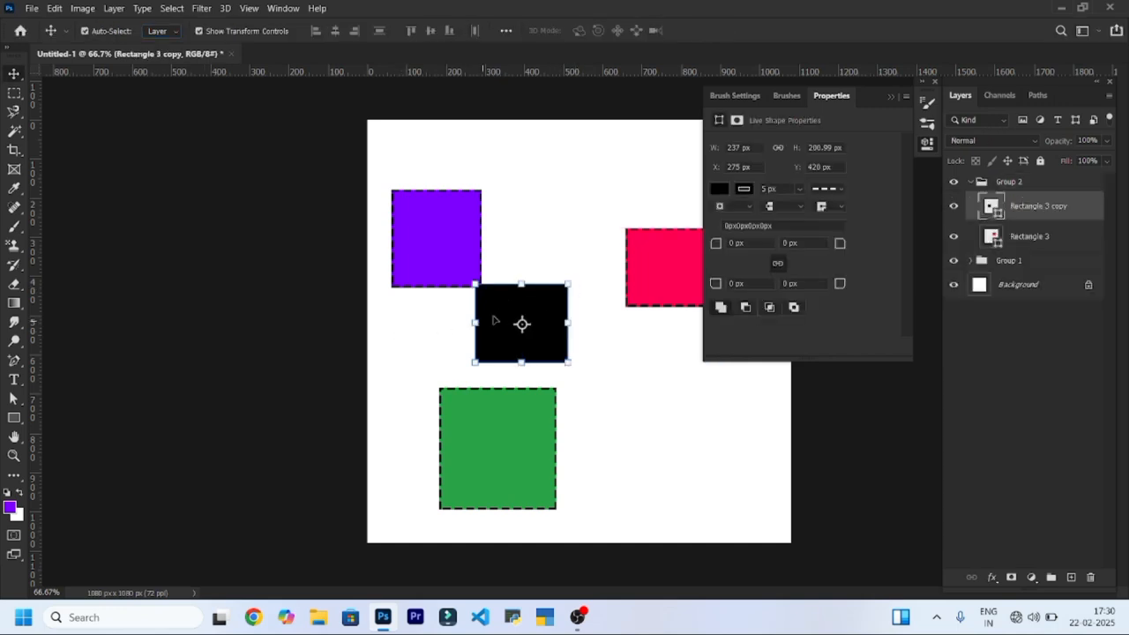
pyautogui.moveTo(495, 320); pyautogui.dragTo(631, 267)
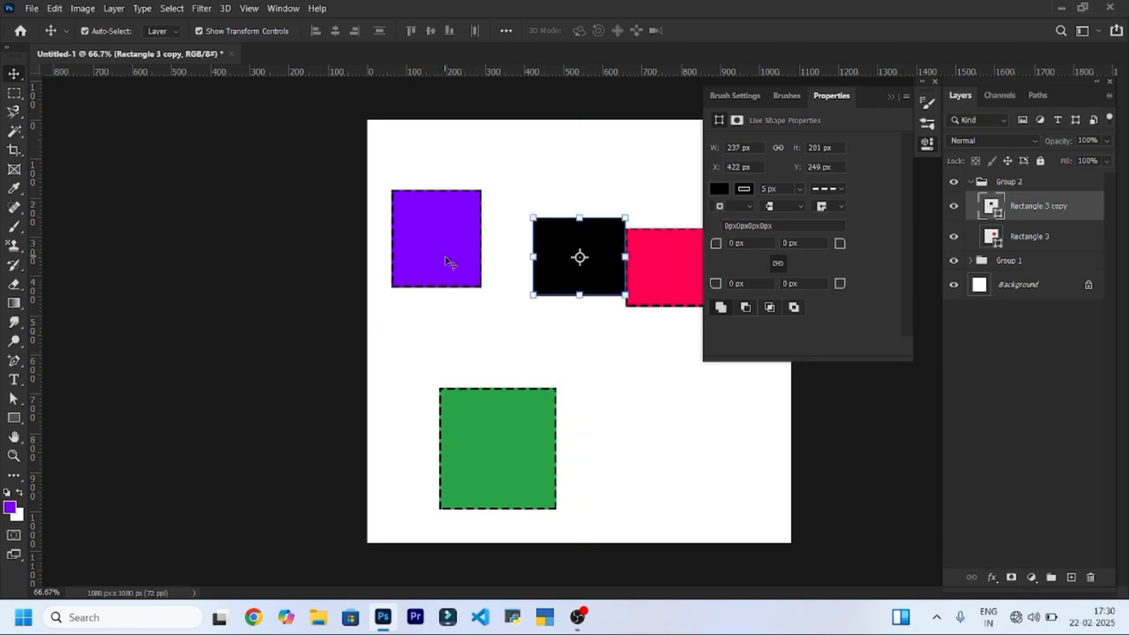
pyautogui.click(444, 256)
pyautogui.moveTo(444, 255); pyautogui.dragTo(482, 249)
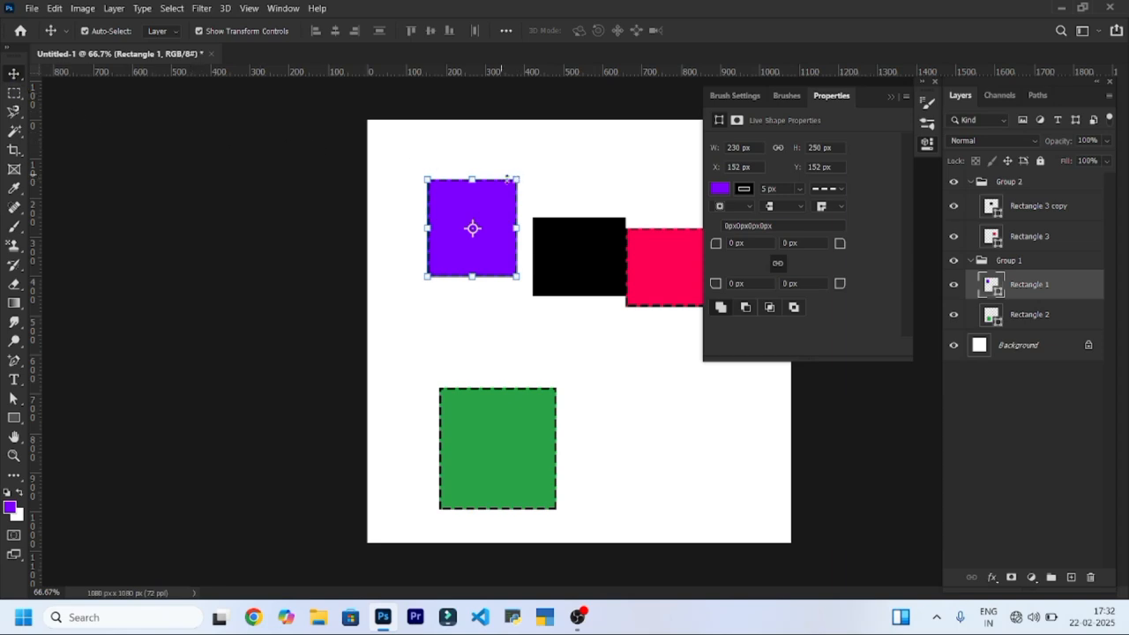
# Scale the purple rectangle proportionally to about 133% from its lower-left corner and apply the transform.
pyautogui.moveTo(516, 179); pyautogui.dragTo(571, 164)
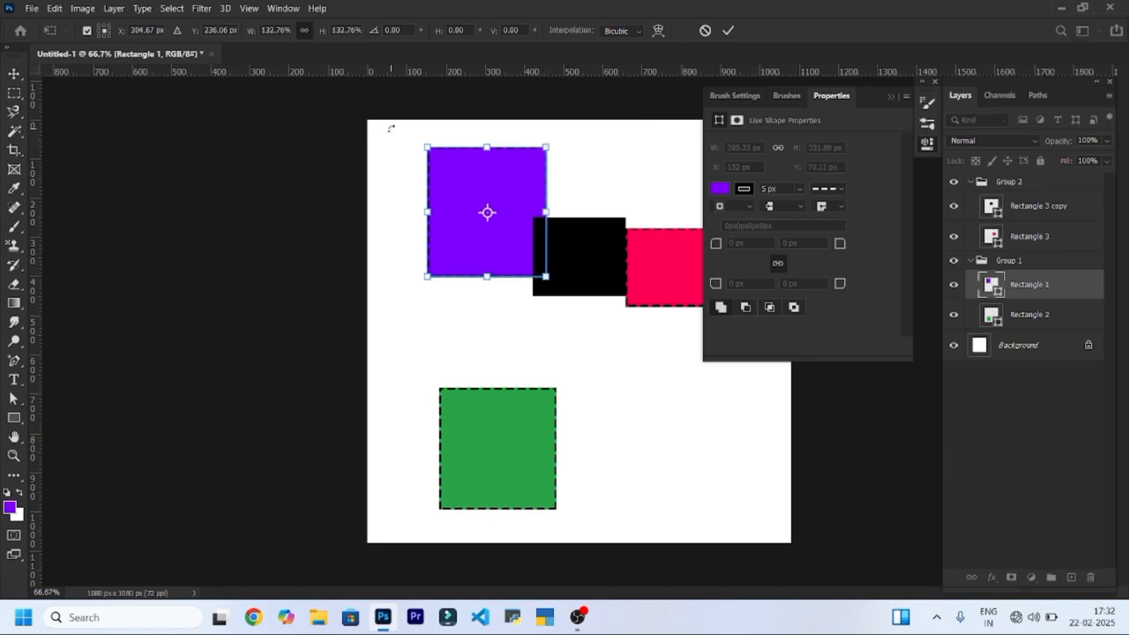
pyautogui.click(11, 84)
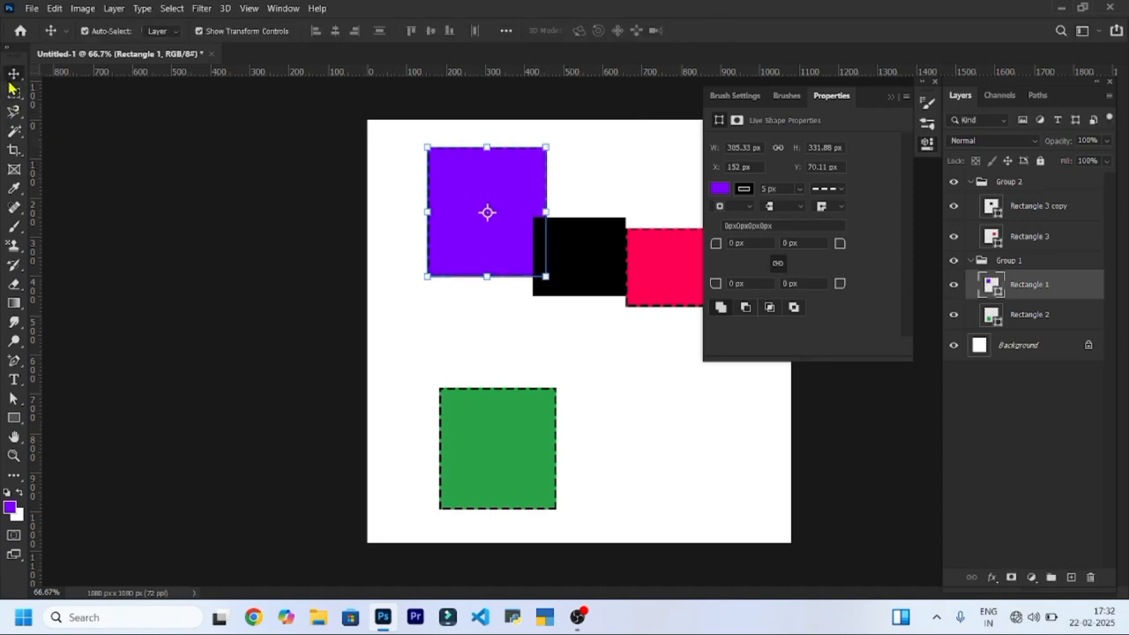
# With Show Transform Controls turned off, move the purple rectangle to about X 47, Y 181 px and start a Free Transform on it.
pyautogui.click(198, 31)
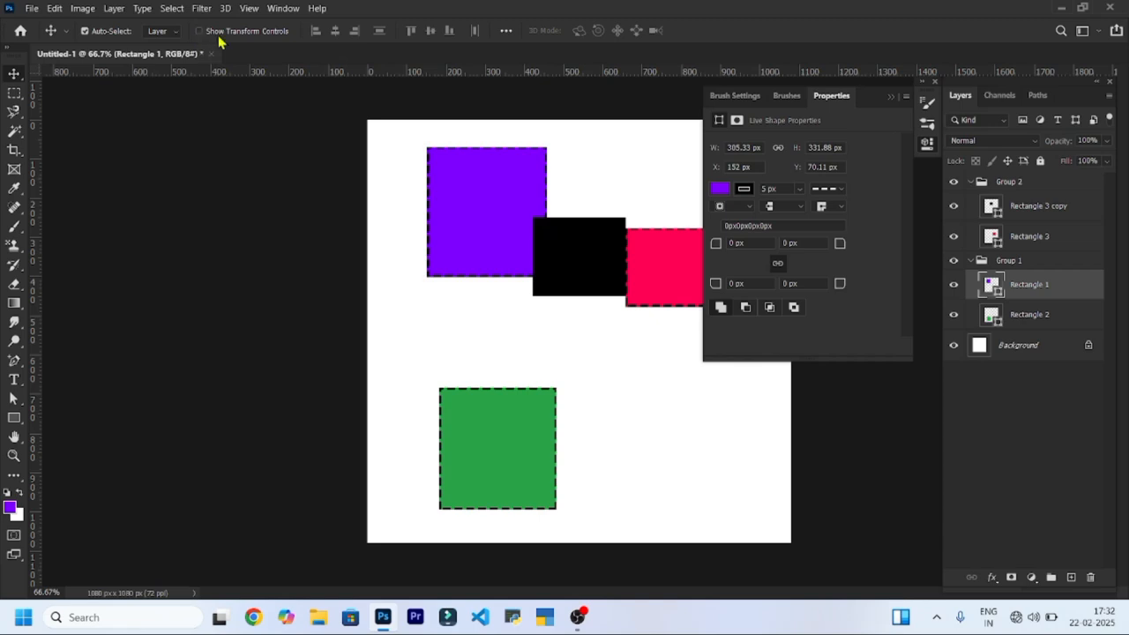
pyautogui.moveTo(499, 204); pyautogui.dragTo(458, 250)
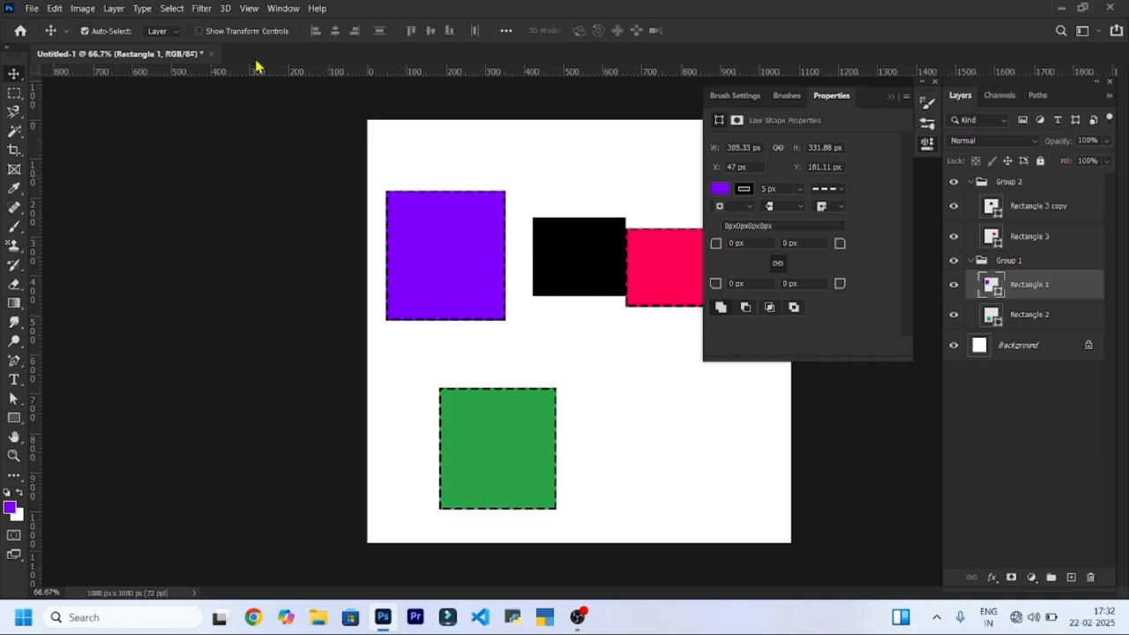
pyautogui.press('ctrl')
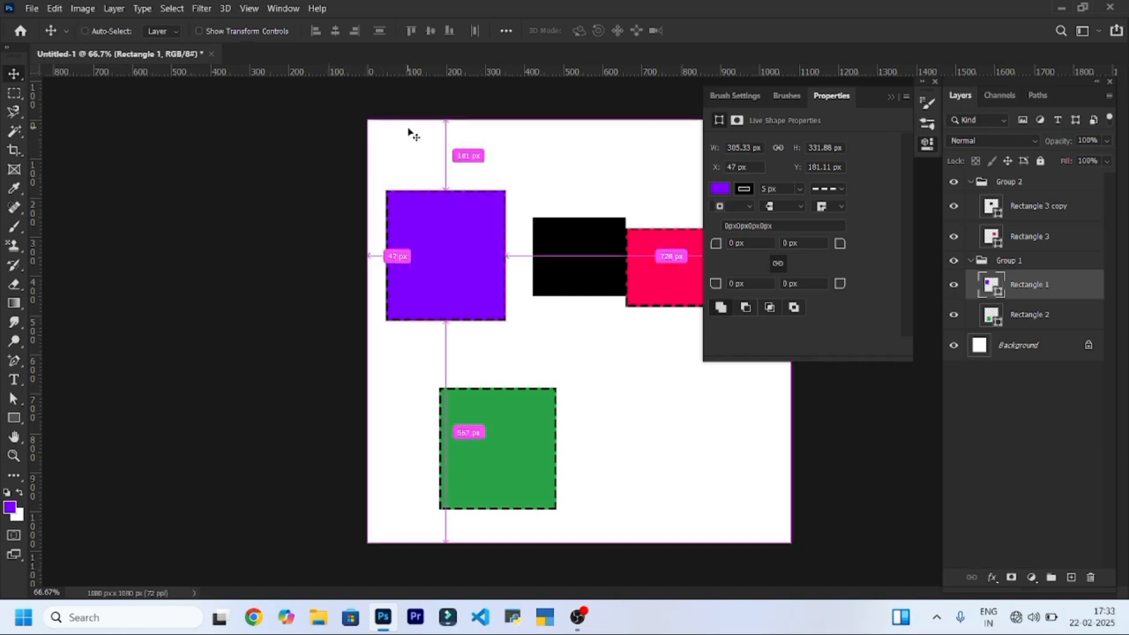
pyautogui.hotkey('ctrl', 't')
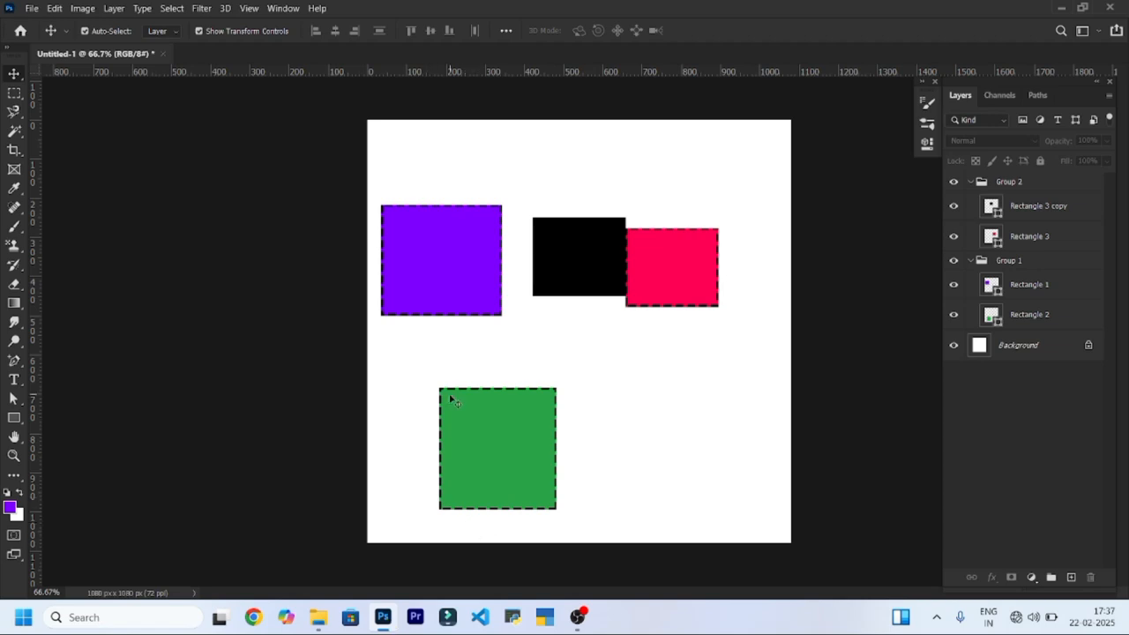
# Try rotating the purple rectangle about 24.5° and stretching it to about 183% width and 190% height.
pyautogui.click(448, 278)
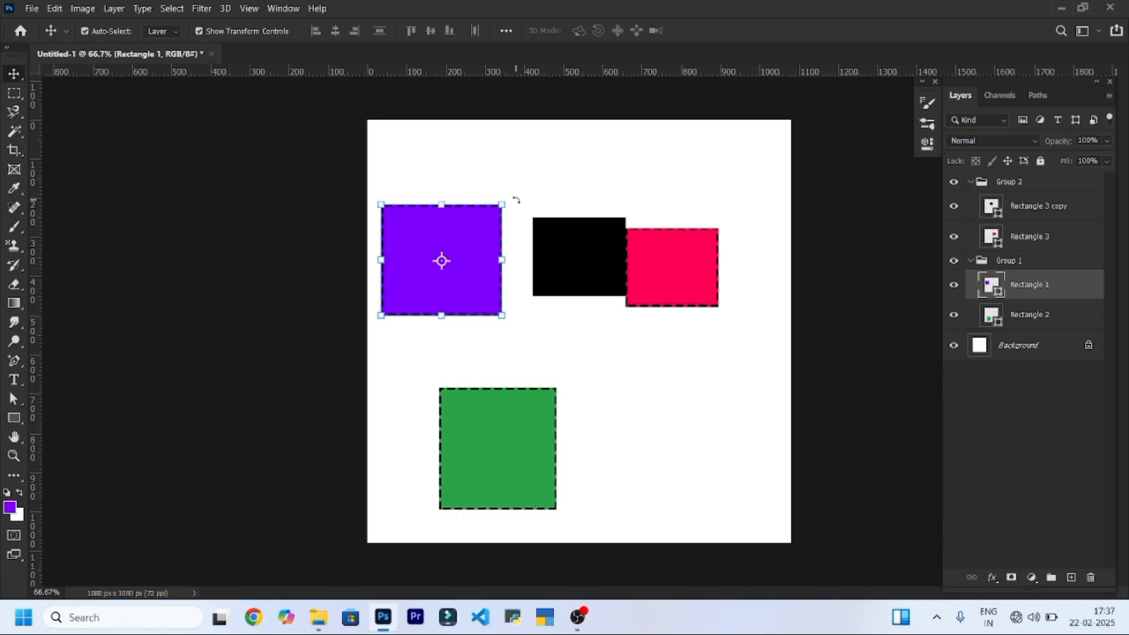
pyautogui.moveTo(515, 200); pyautogui.dragTo(498, 246)
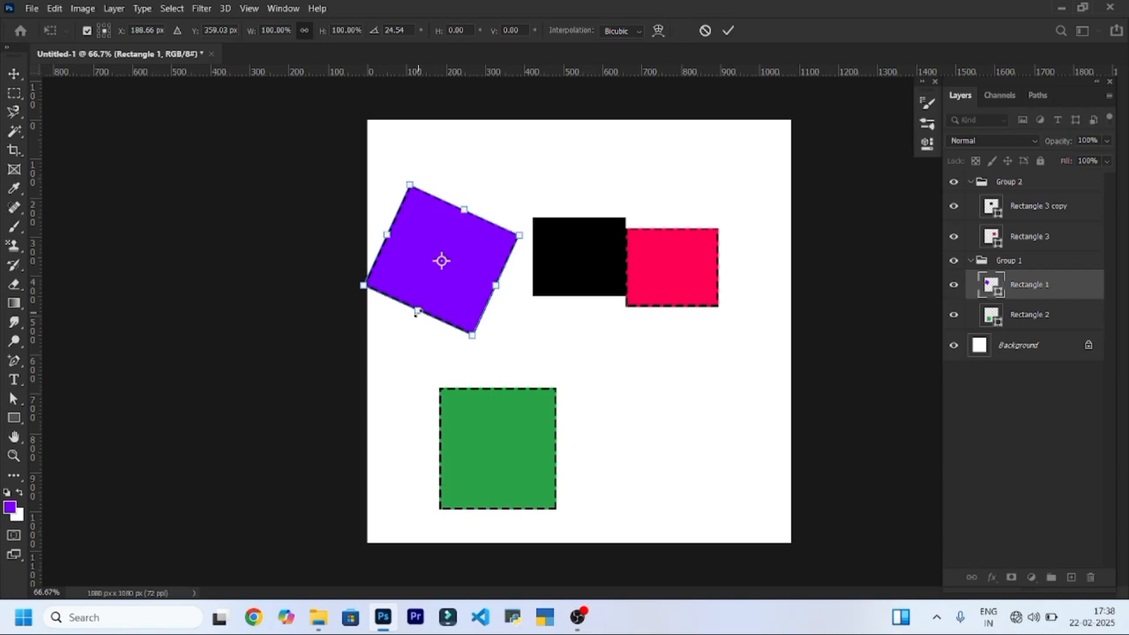
pyautogui.moveTo(416, 312); pyautogui.dragTo(375, 401)
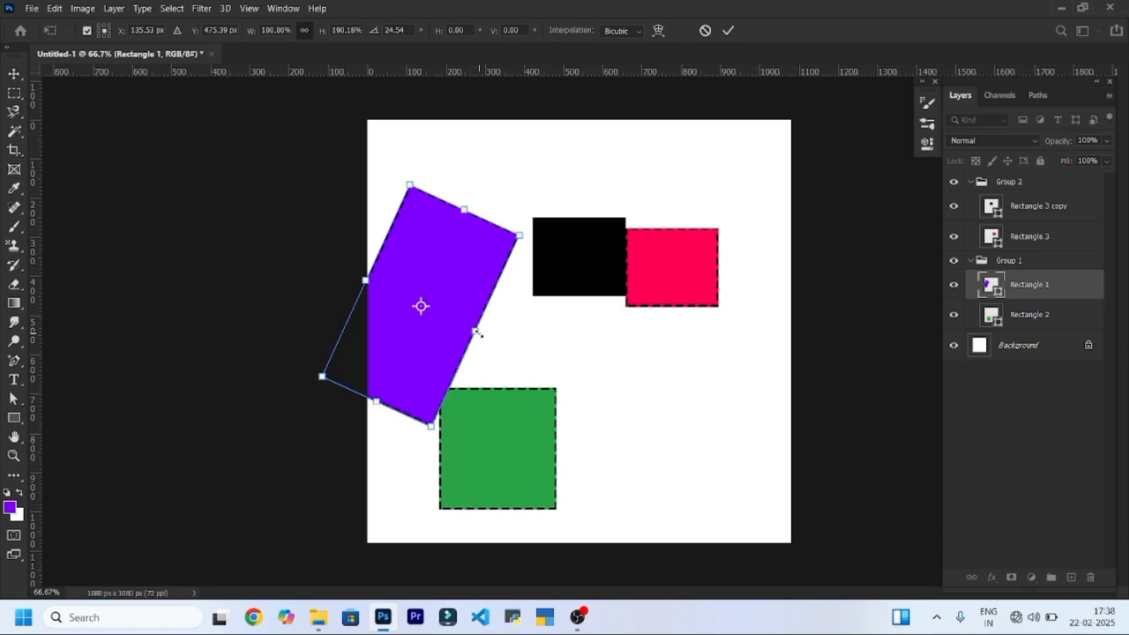
pyautogui.moveTo(476, 333); pyautogui.dragTo(578, 350)
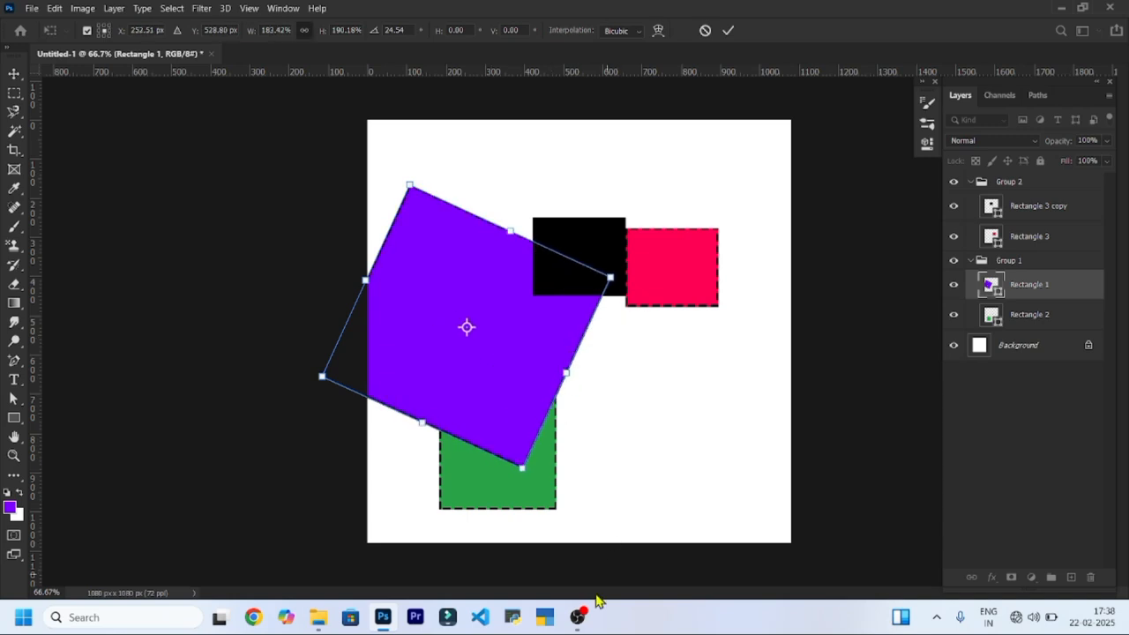
pyautogui.press('Escape')
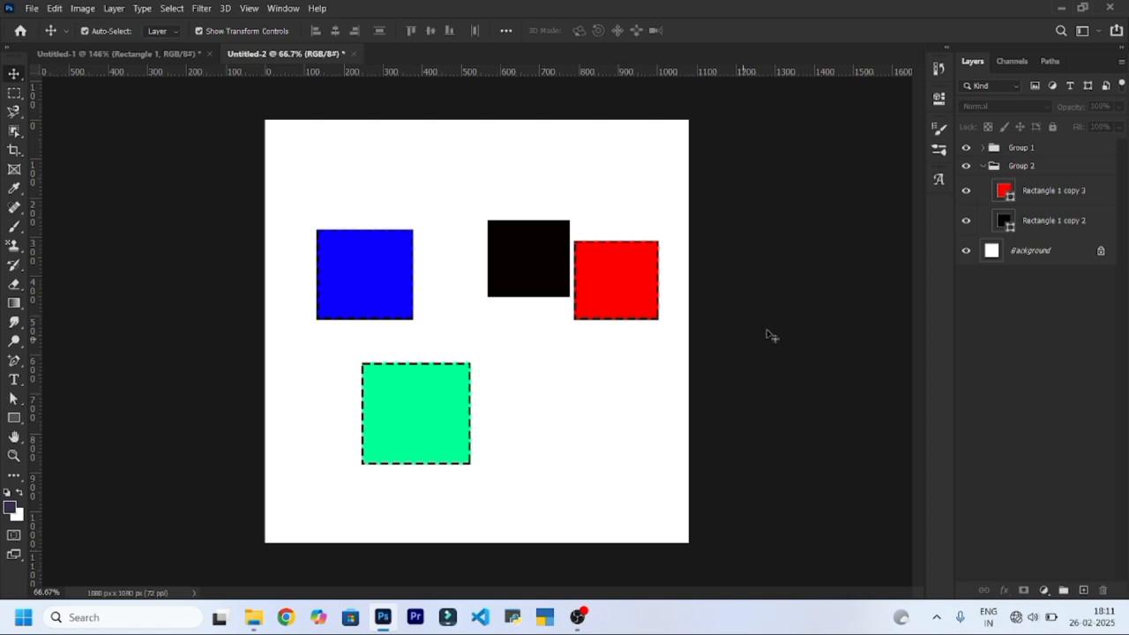
# Delete Group 1 and Group 2 from the Untitled-2 document, leaving only the Background layer.
pyautogui.click(1034, 150)
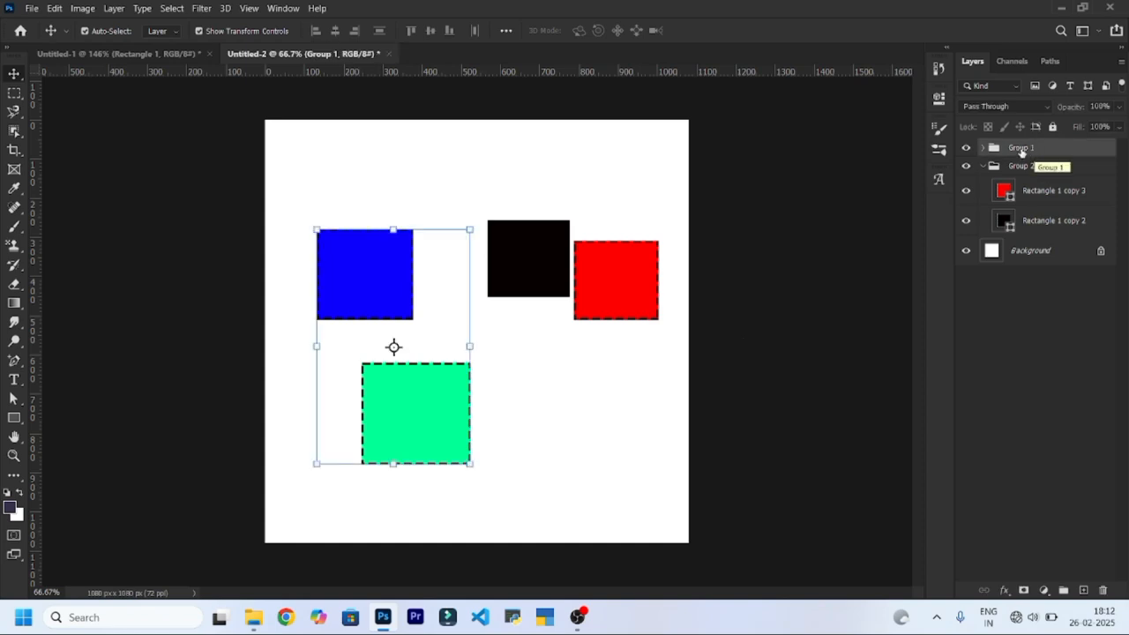
pyautogui.press('Delete')
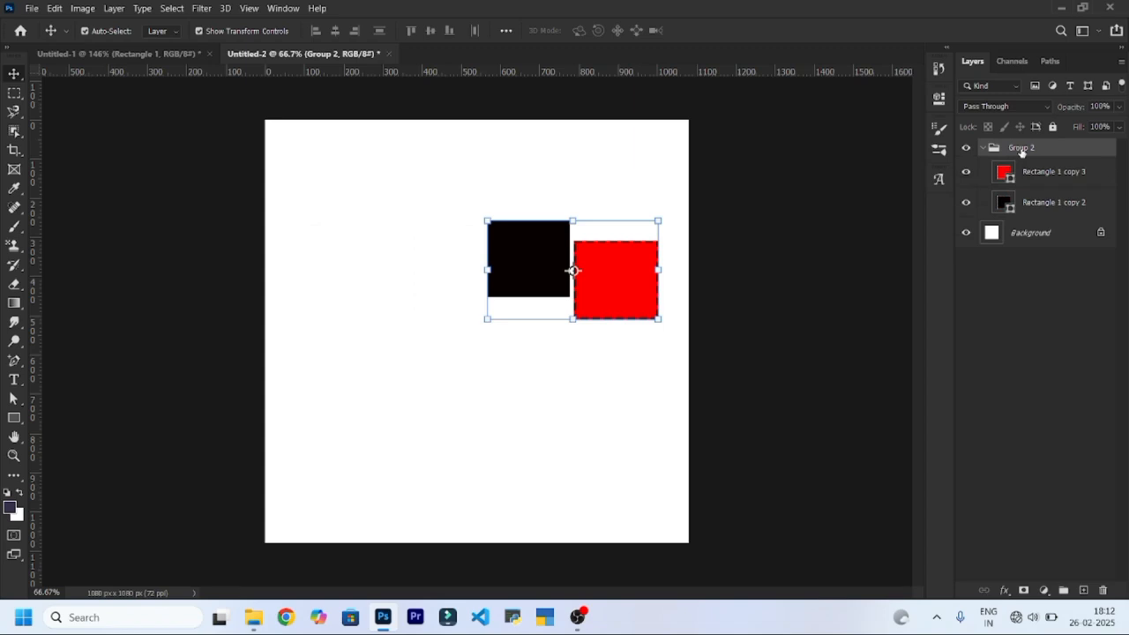
pyautogui.press('Delete')
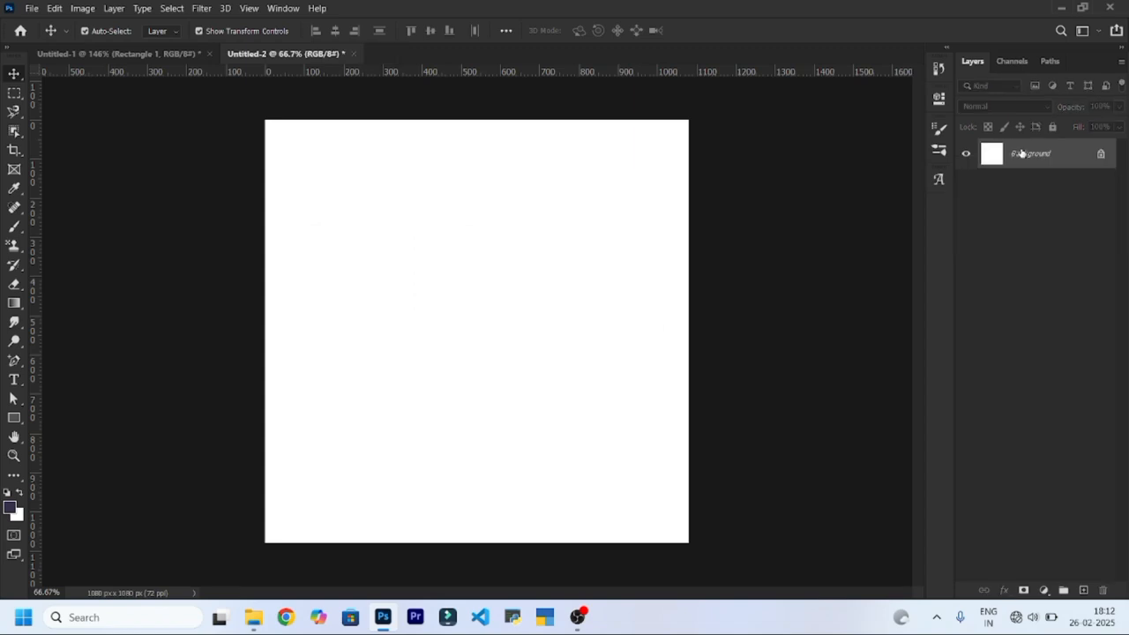
# Draw a rectangle about 218 × 196 px near the canvas center and move it to about X 399, Y 398 px.
pyautogui.click(13, 420)
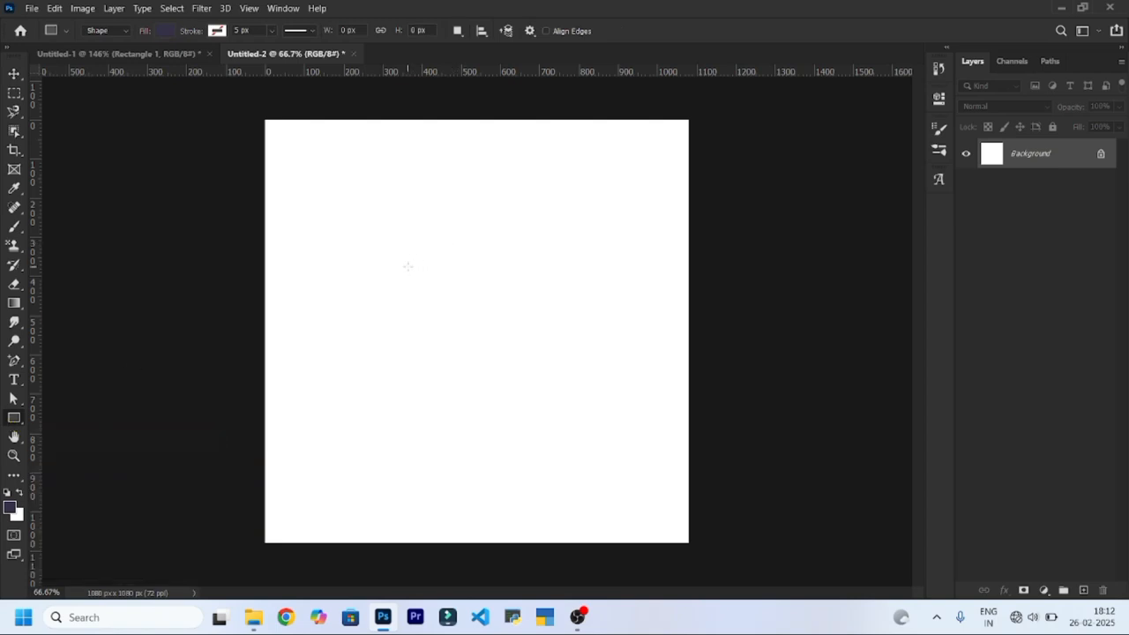
pyautogui.moveTo(407, 266); pyautogui.dragTo(496, 344)
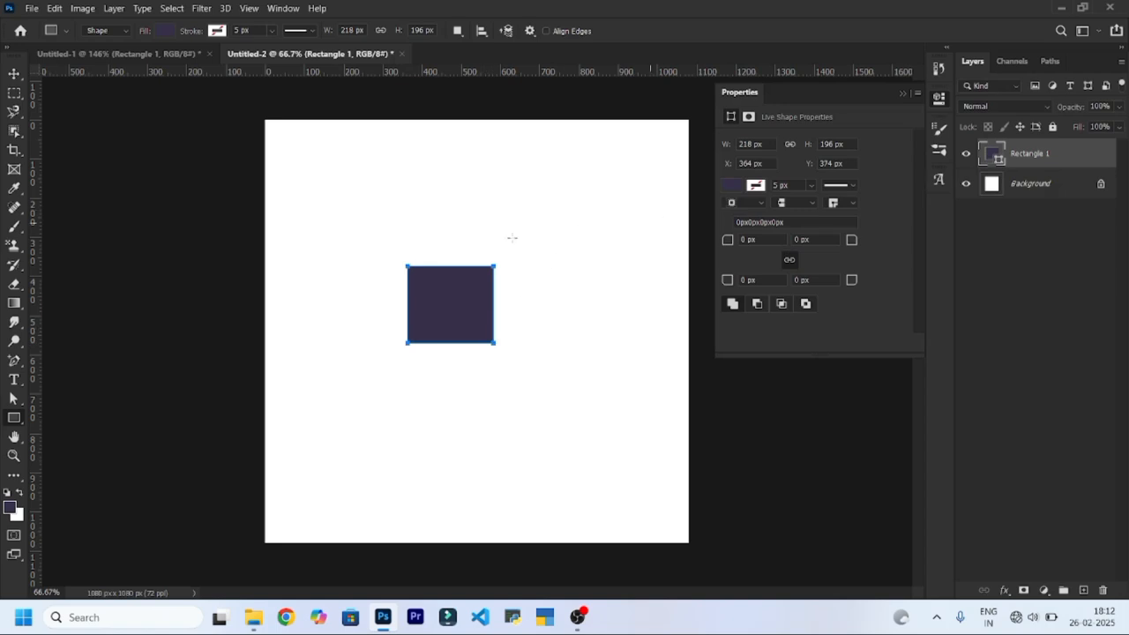
pyautogui.click(15, 75)
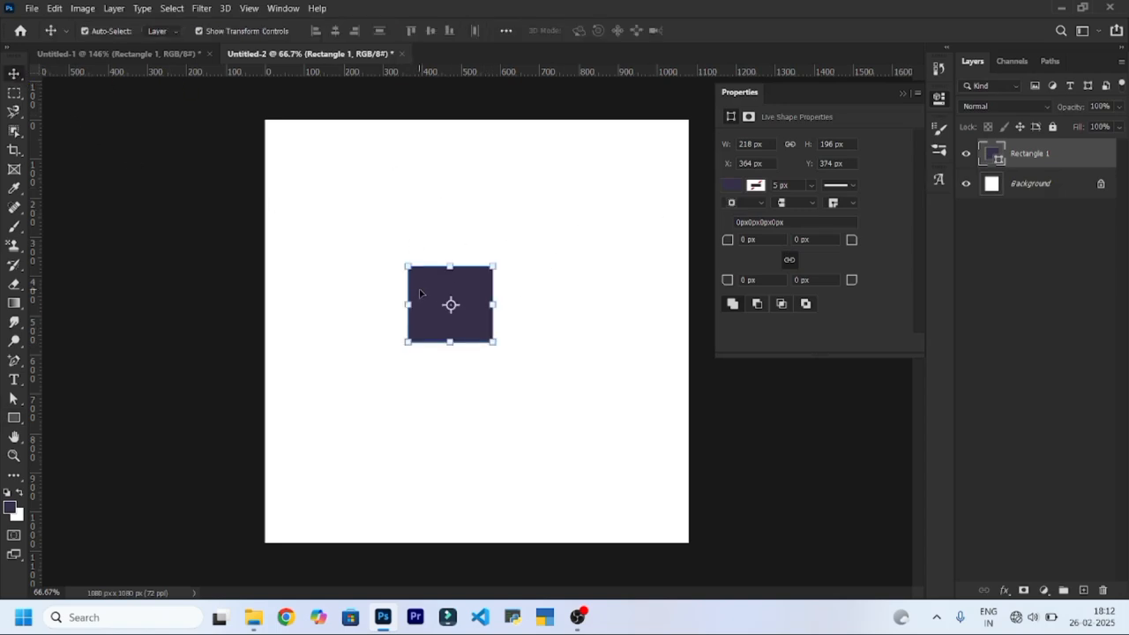
pyautogui.moveTo(426, 294); pyautogui.dragTo(434, 304)
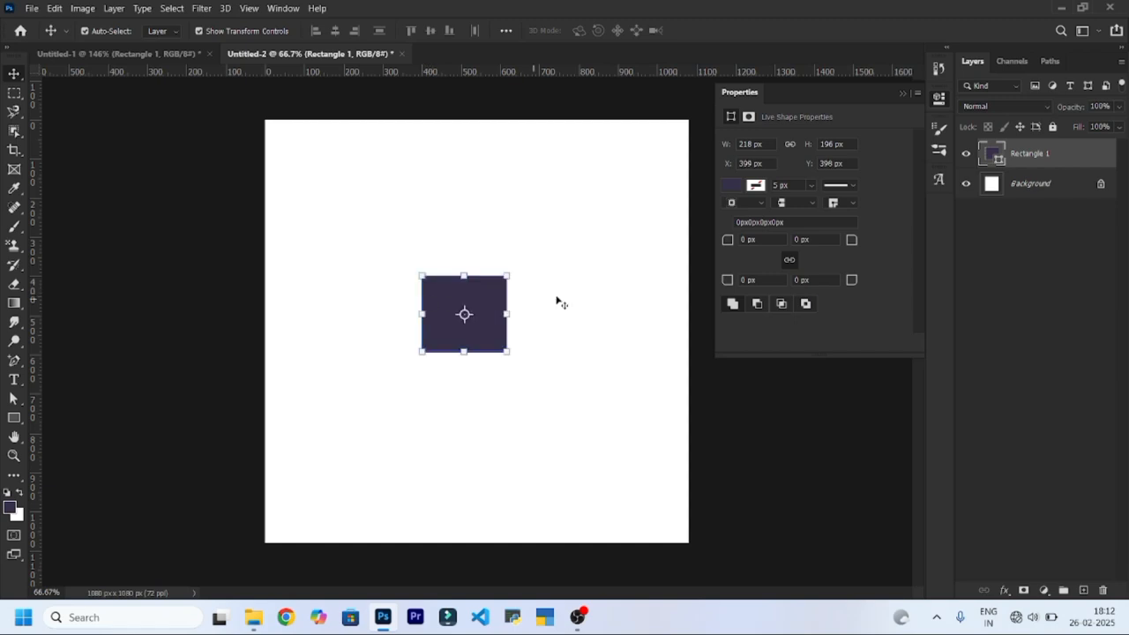